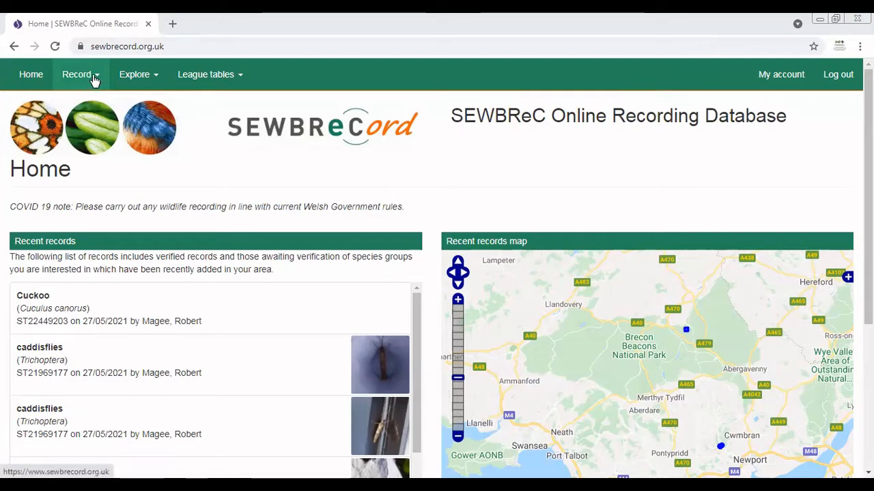
Open the form for entering a casual record and set the record date to 26/05/2021.
left_click(93, 82)
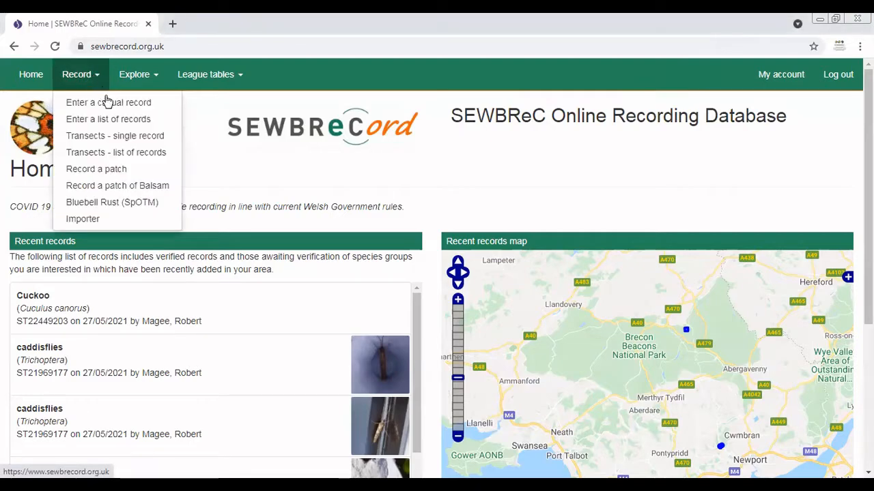
left_click(107, 102)
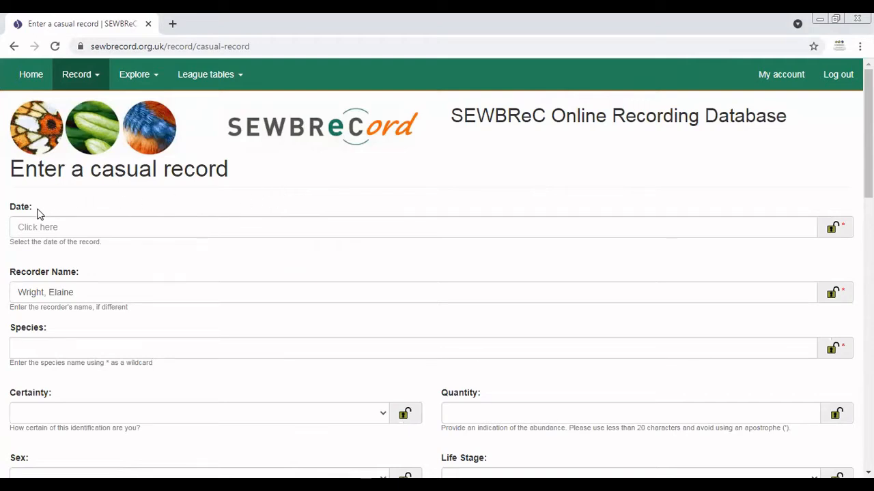
left_click(136, 222)
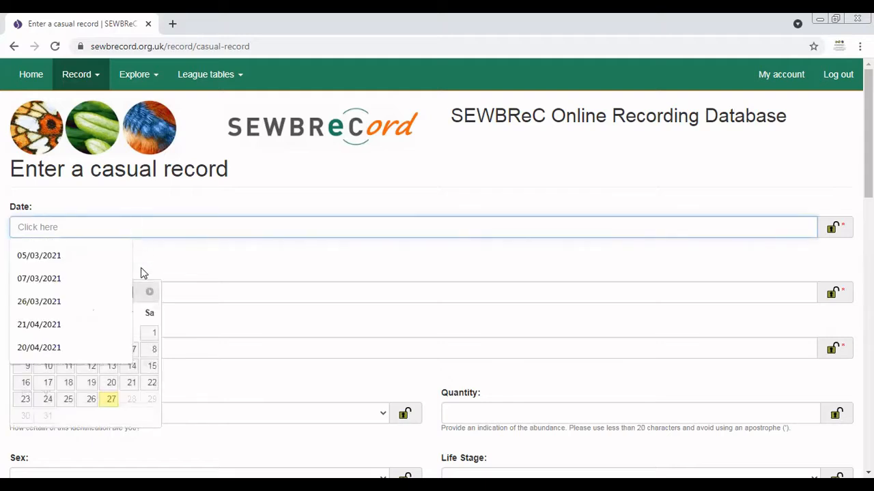
left_click(147, 312)
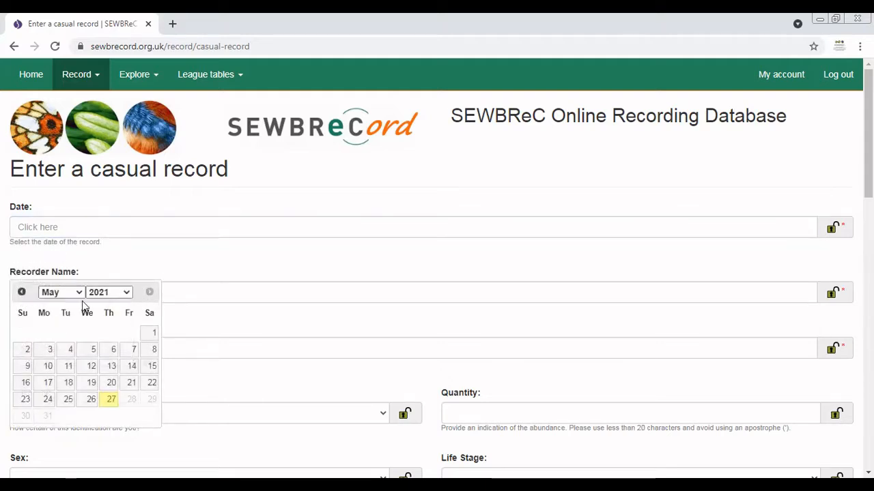
left_click(93, 403)
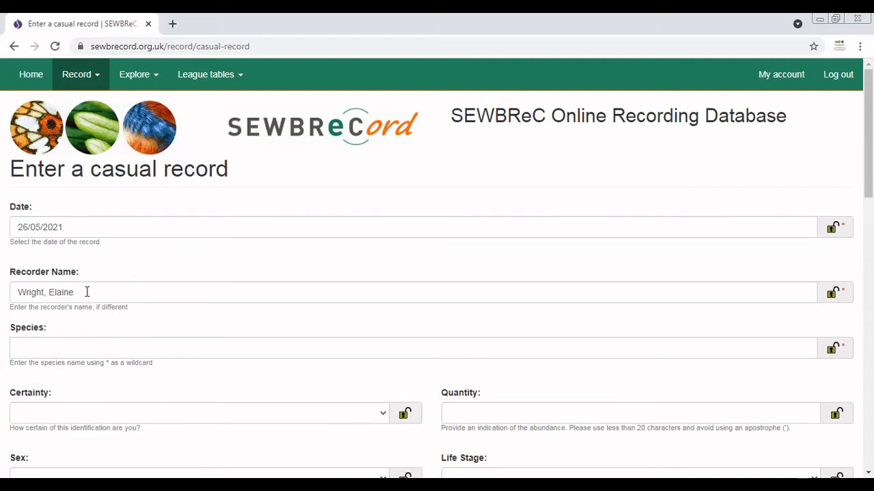
Keep the prefilled recorder name and set the species to the bird Robin (Erithacus rubecula).
left_click_drag(74, 292, 19, 293)
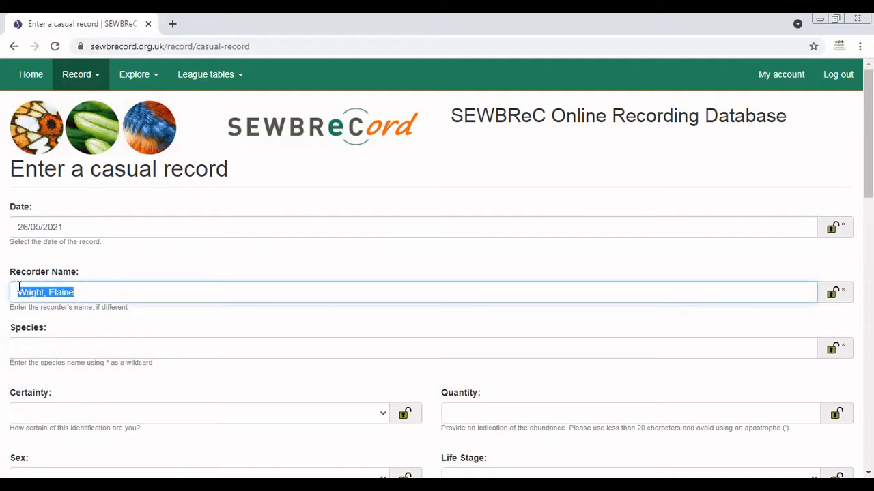
left_click(157, 268)
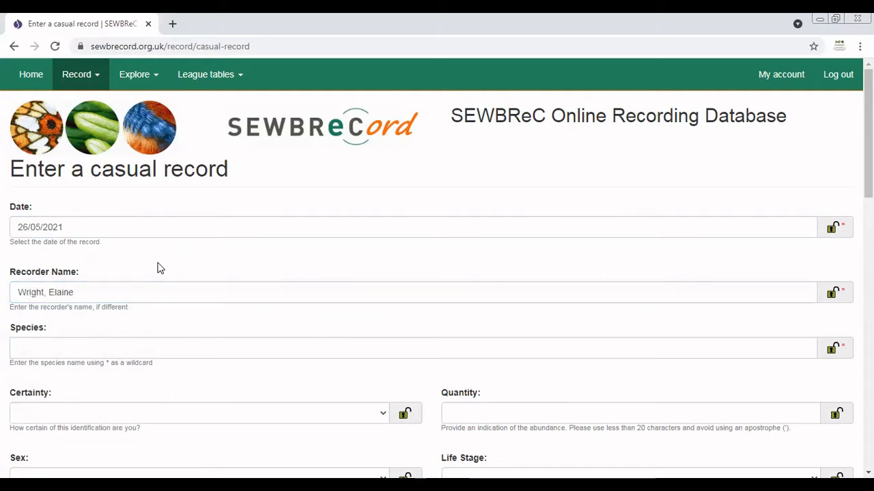
scroll(157, 267, "down", 2)
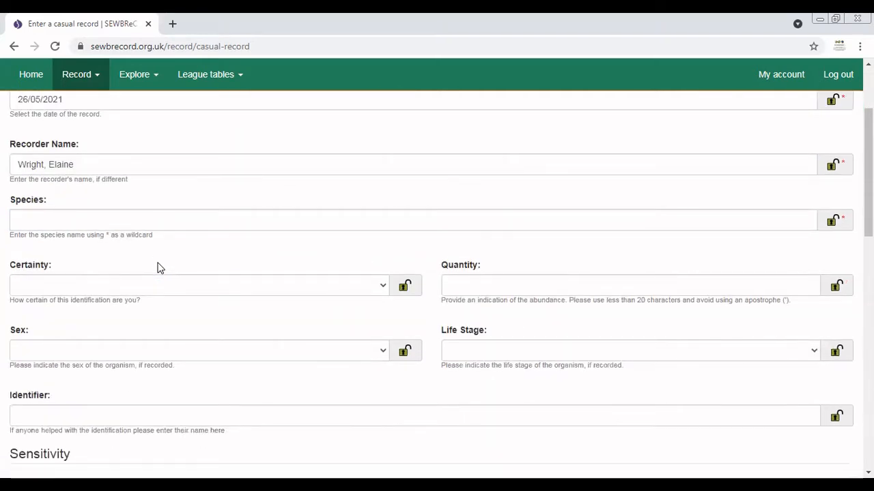
left_click(87, 221)
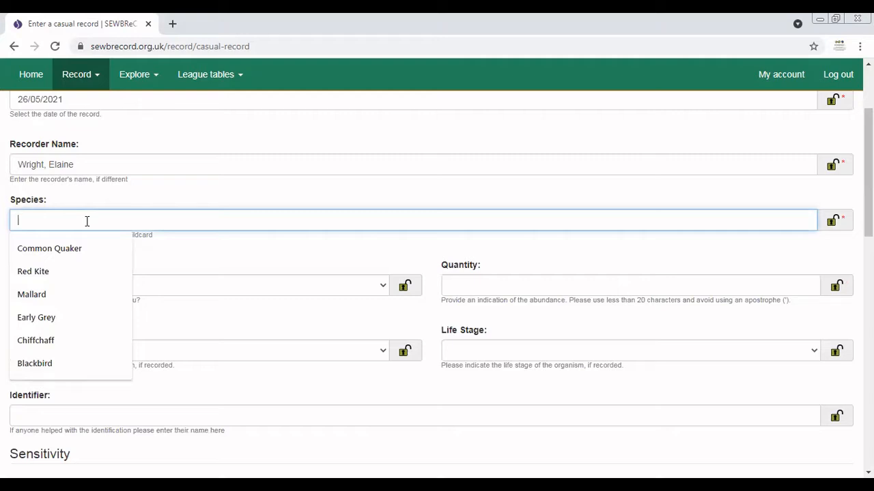
type("robin")
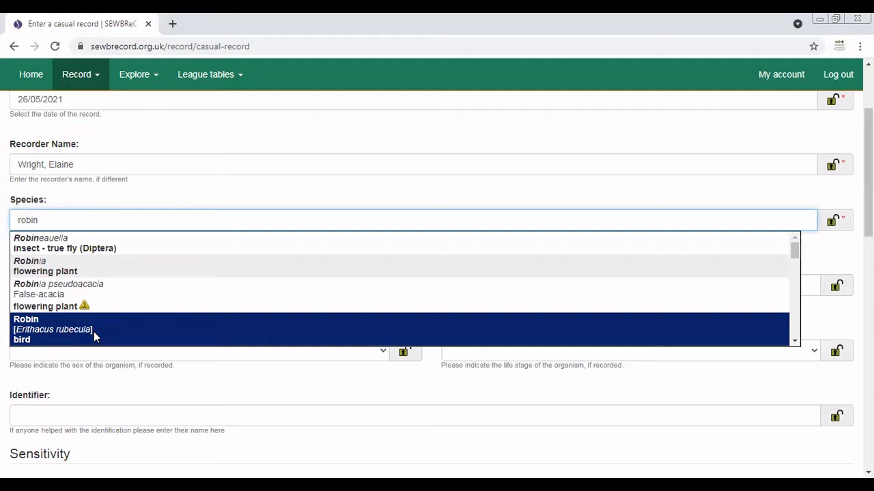
left_click(95, 336)
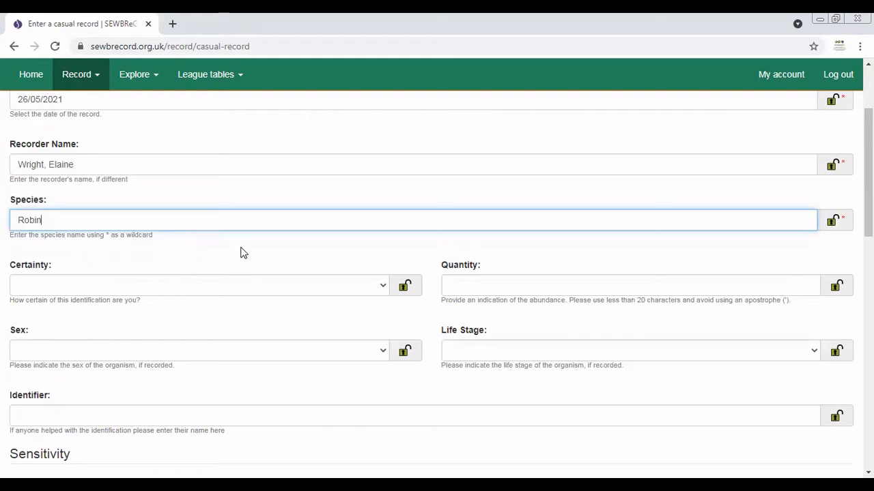
Examine the choices offered for certainty, quantity, sex and life stage without selecting any of them.
scroll(242, 253, "down", 1)
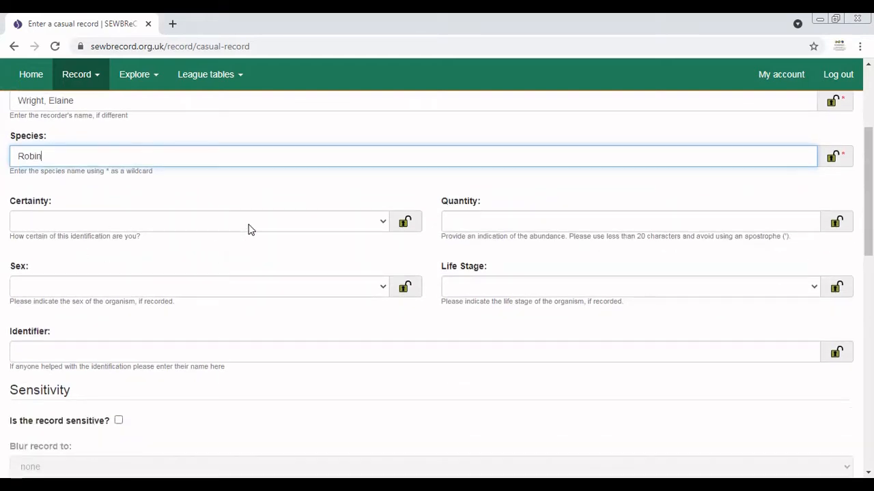
left_click(248, 229)
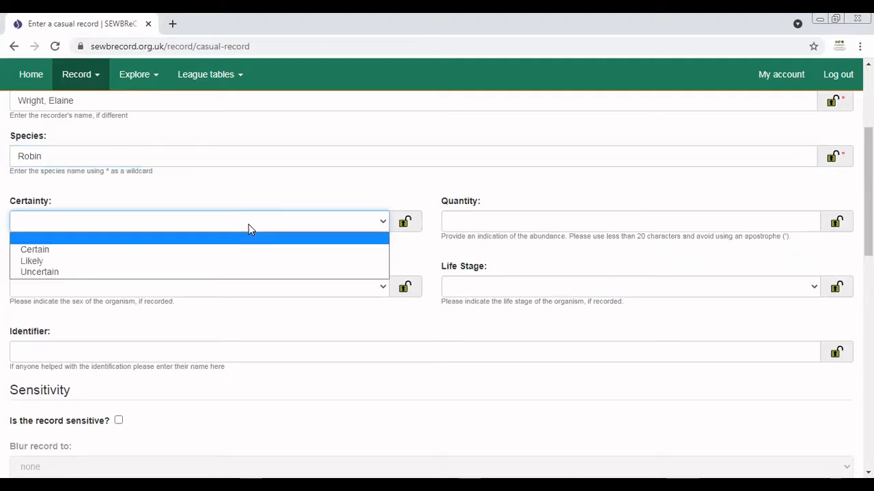
left_click(484, 217)
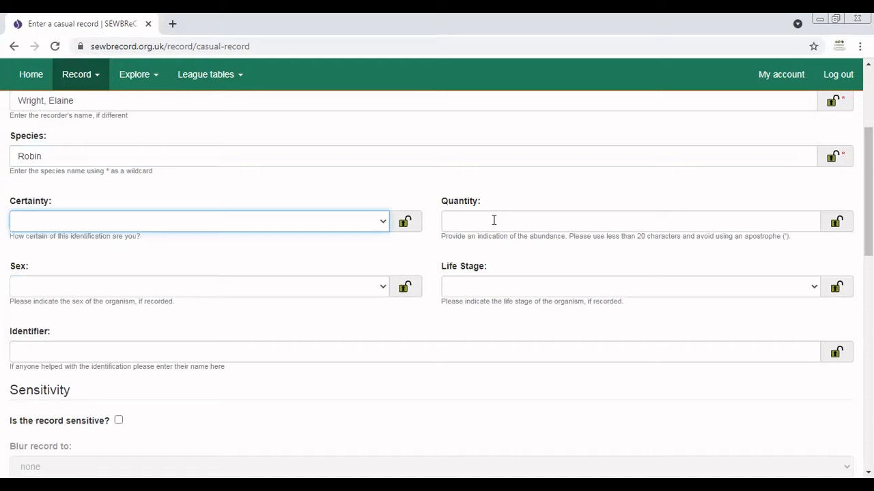
left_click(493, 220)
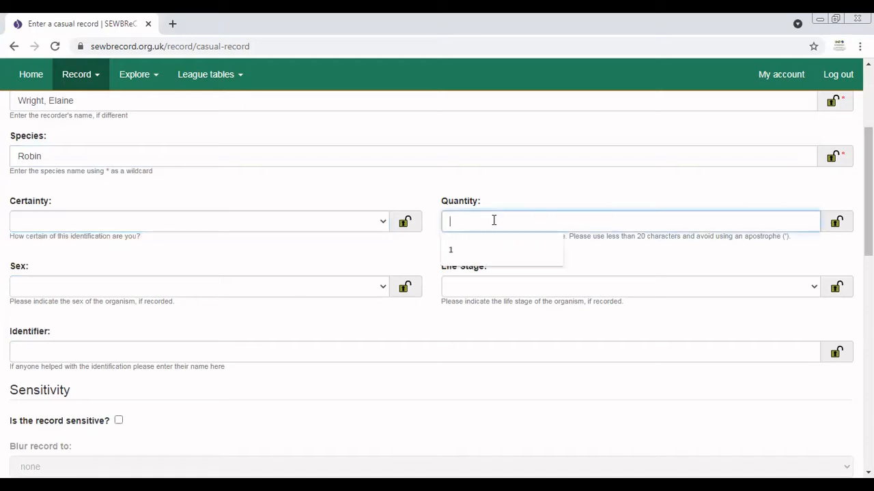
left_click(391, 255)
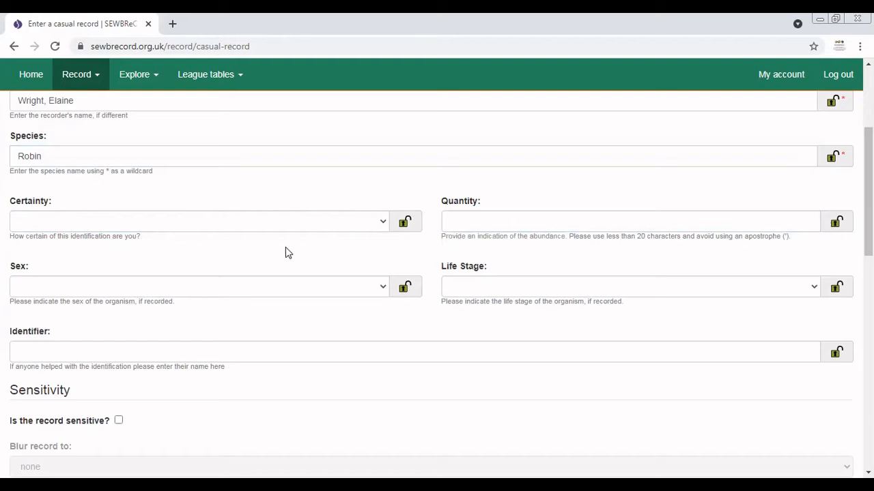
left_click(383, 288)
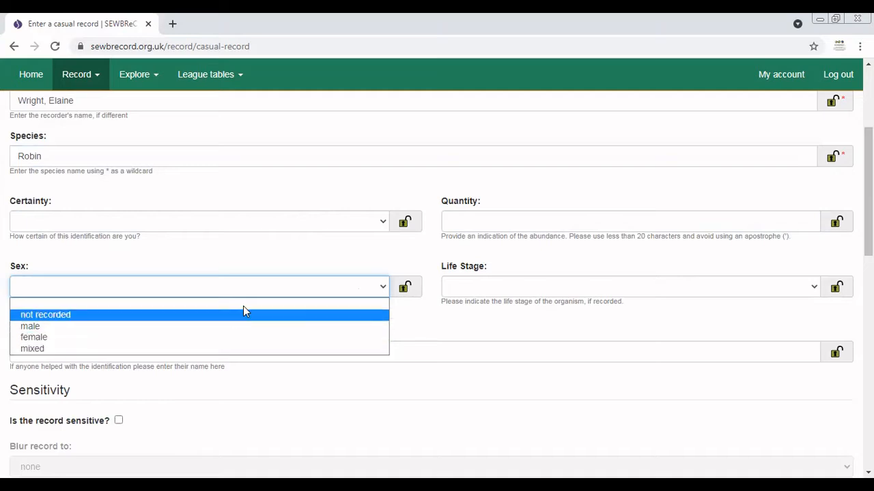
left_click(273, 260)
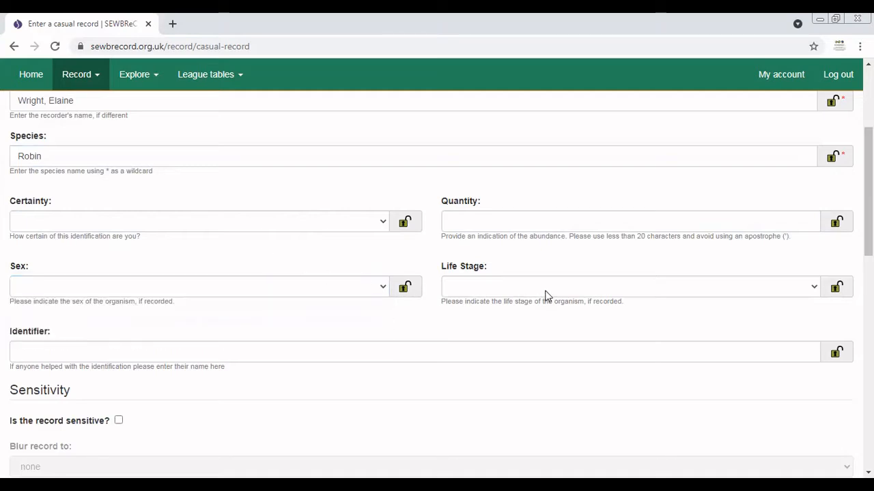
left_click(586, 291)
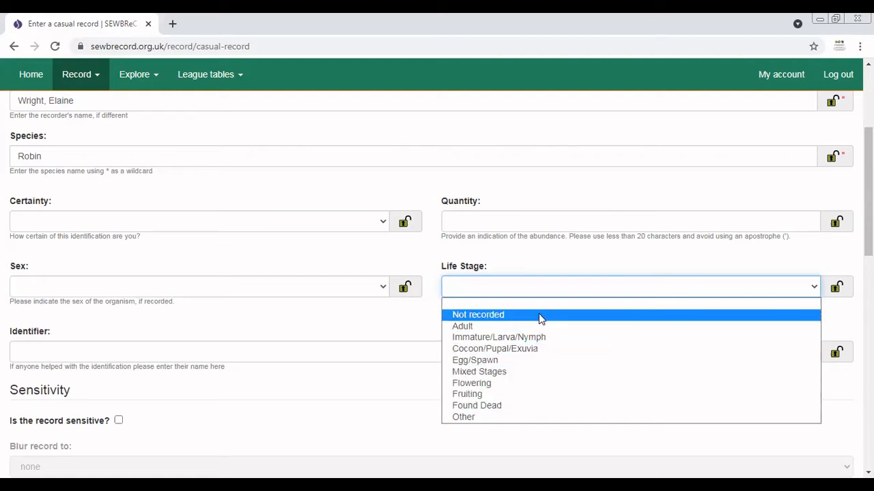
left_click(393, 324)
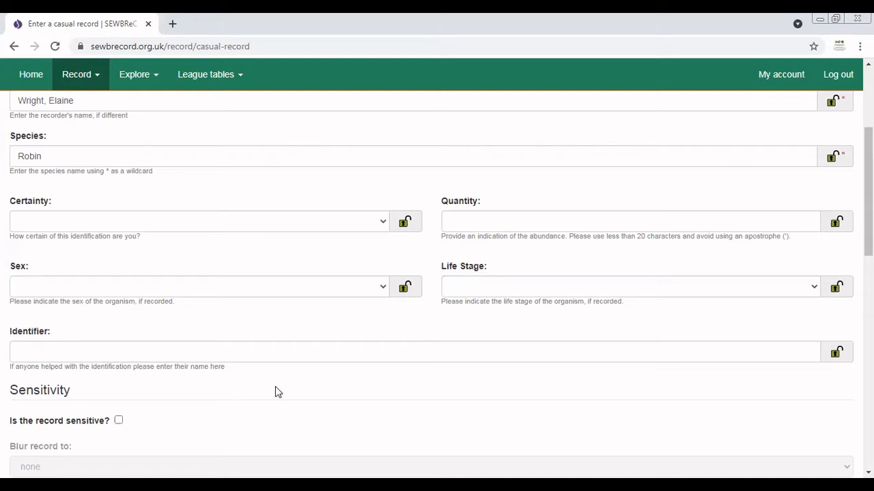
Try marking the record as sensitive, and clear the sensitive setting again.
scroll(276, 387, "down", 2)
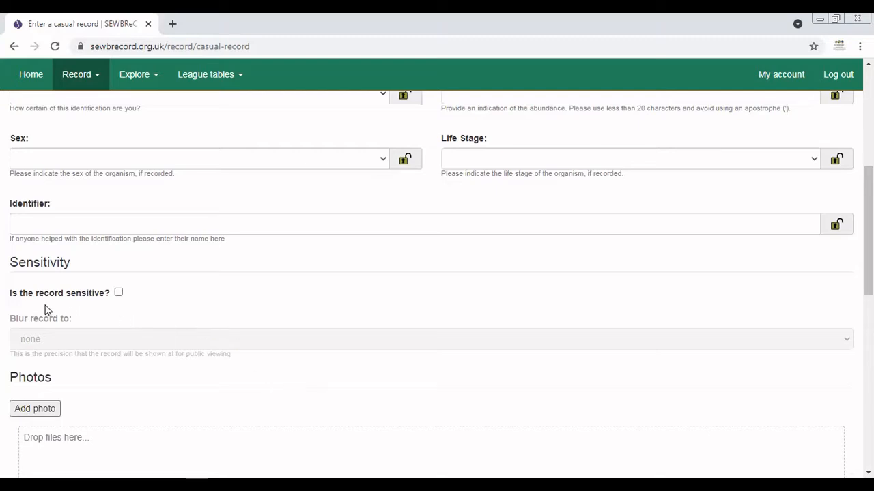
left_click(118, 294)
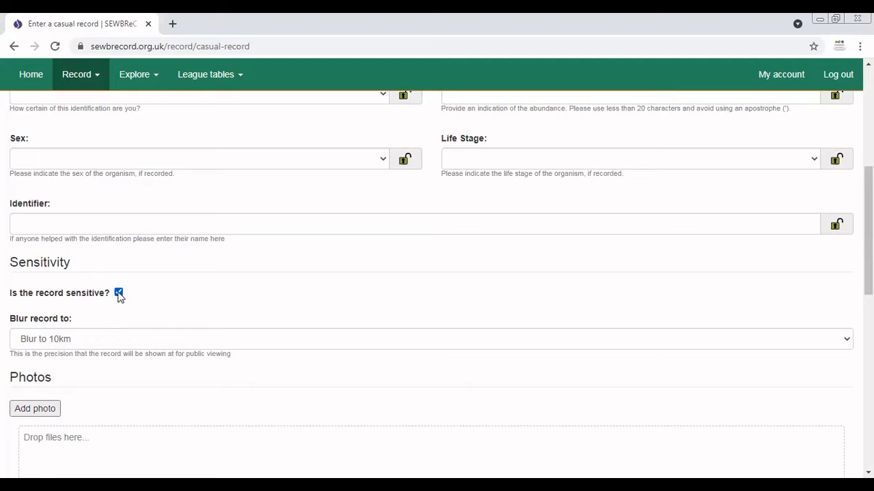
left_click(119, 293)
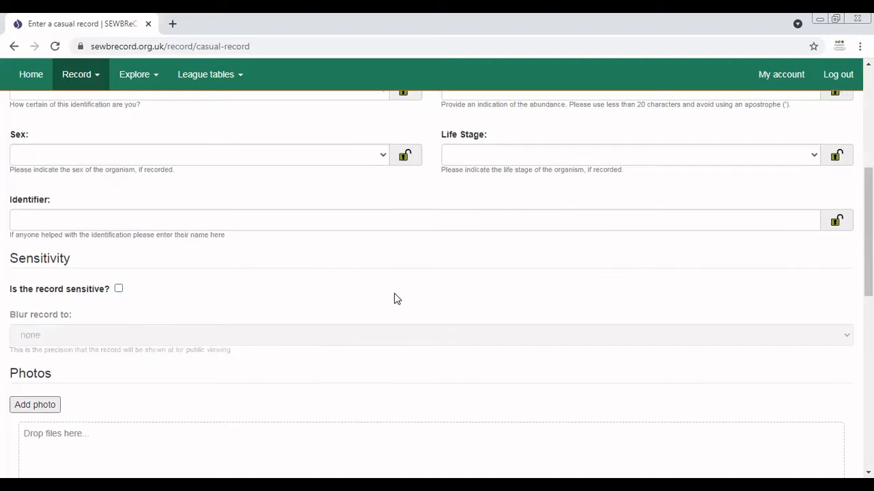
Open the file chooser for adding a photo to the record and cancel it without selecting a file.
scroll(394, 298, "down", 1)
scroll(355, 304, "down", 2)
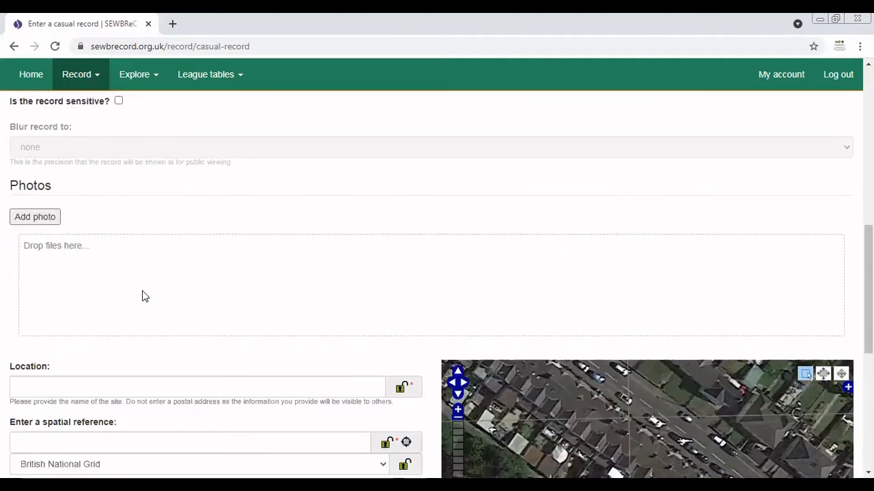
left_click(42, 222)
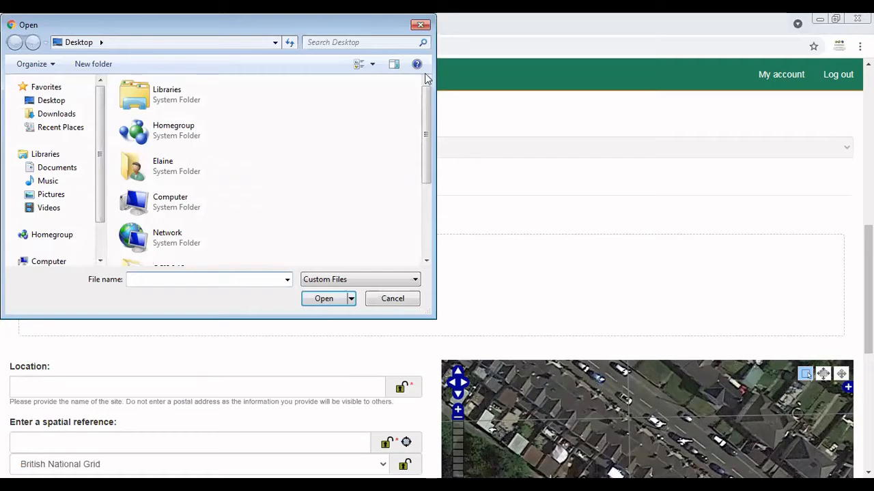
key("Escape")
Review the casual record form's fields and required-field markers from the date through to the location section.
scroll(273, 308, "down", 1)
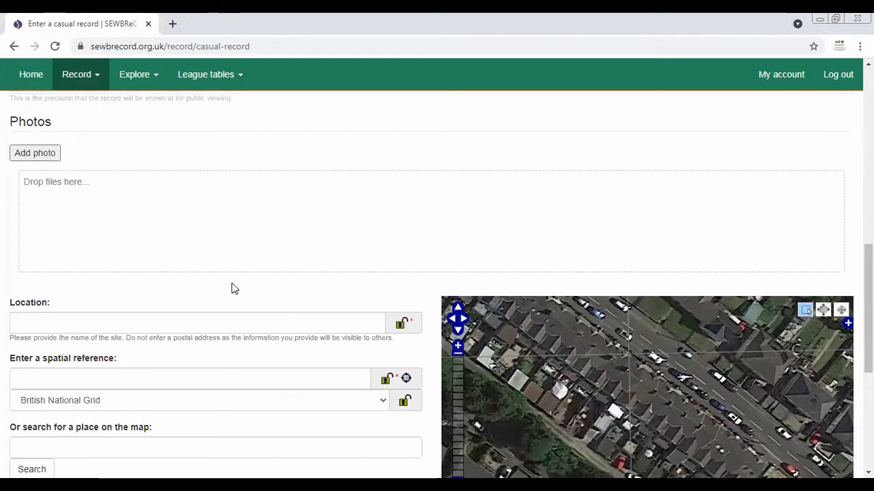
scroll(232, 289, "down", 2)
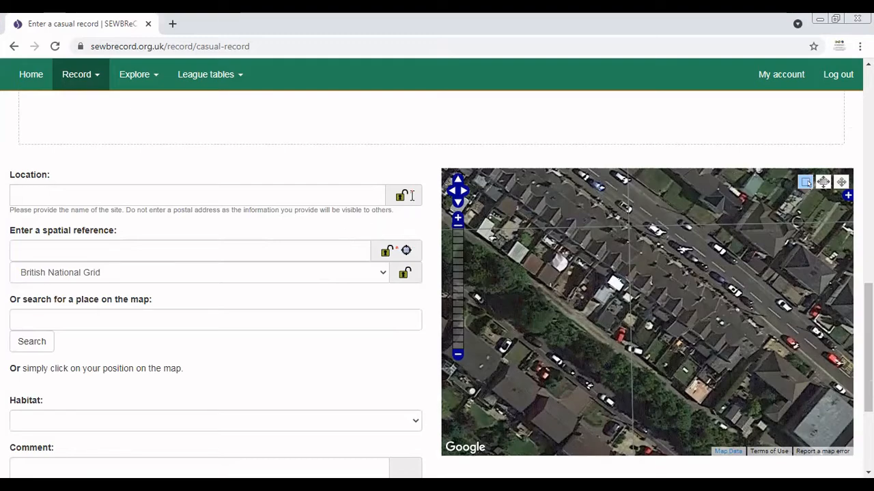
scroll(262, 223, "up", 8)
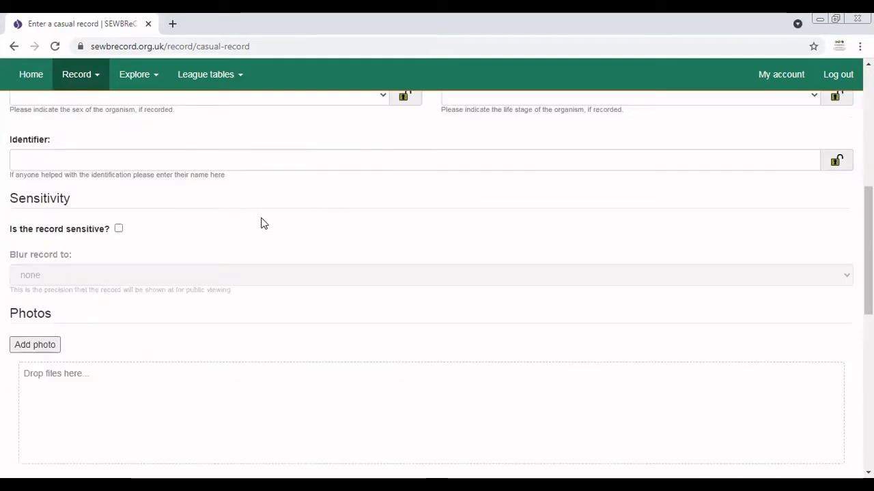
scroll(263, 223, "up", 3)
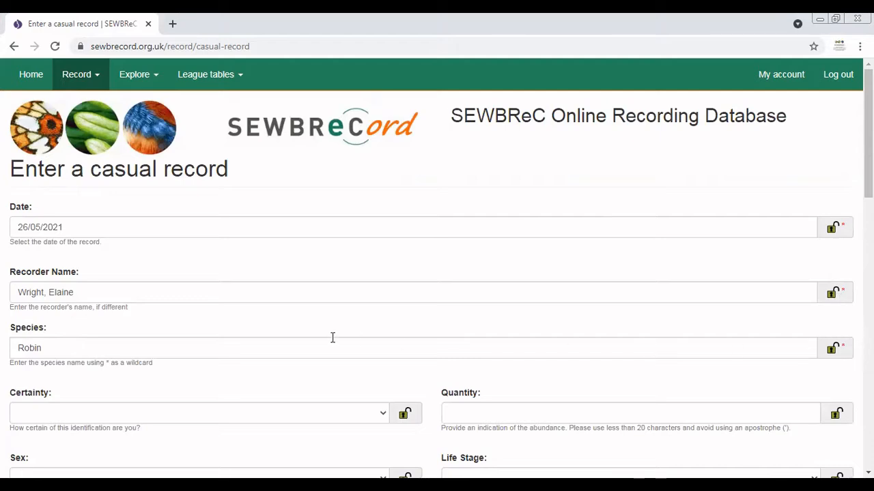
scroll(309, 337, "down", 3)
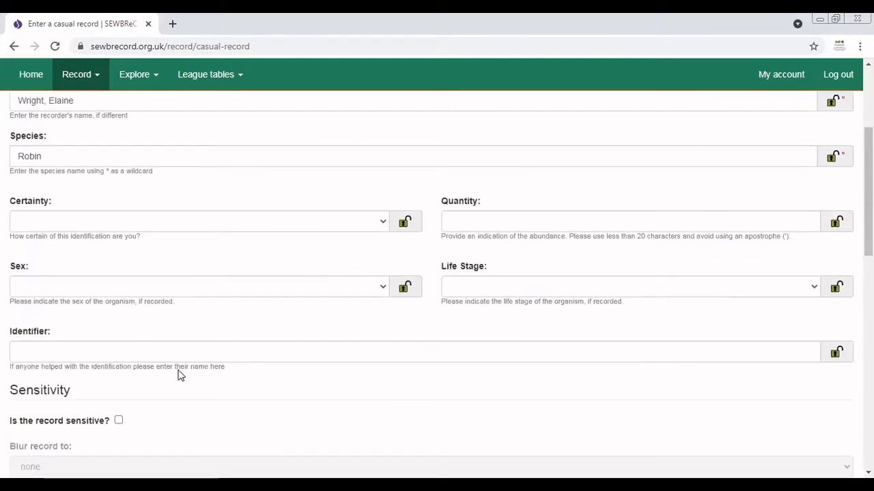
scroll(177, 372, "down", 2)
scroll(164, 362, "down", 4)
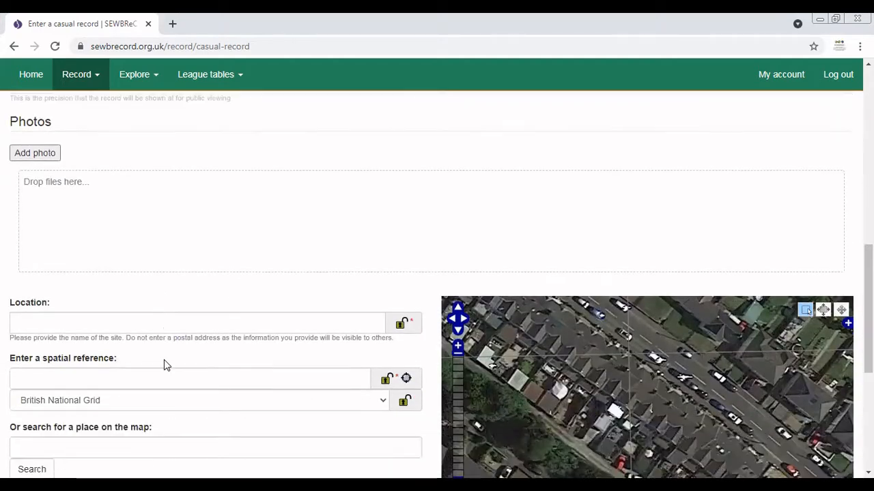
scroll(225, 285, "down", 3)
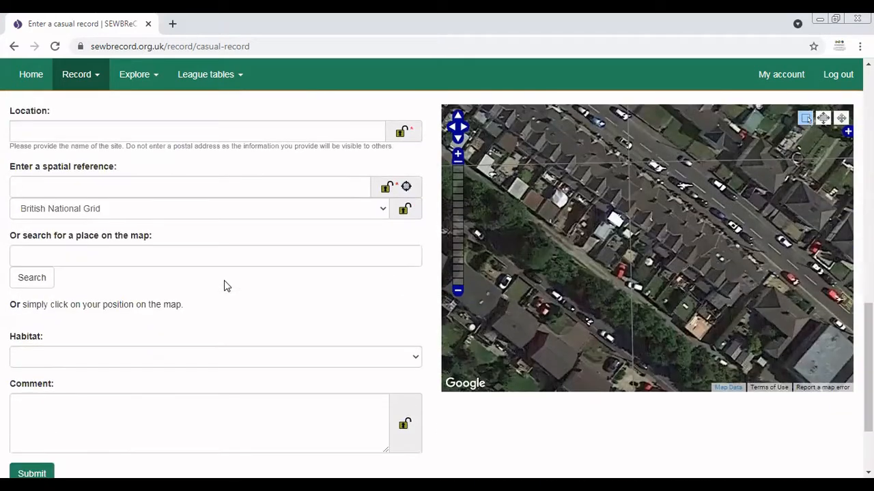
Search for "cardiff" as the place on the map and zoom in on the area.
left_click(82, 261)
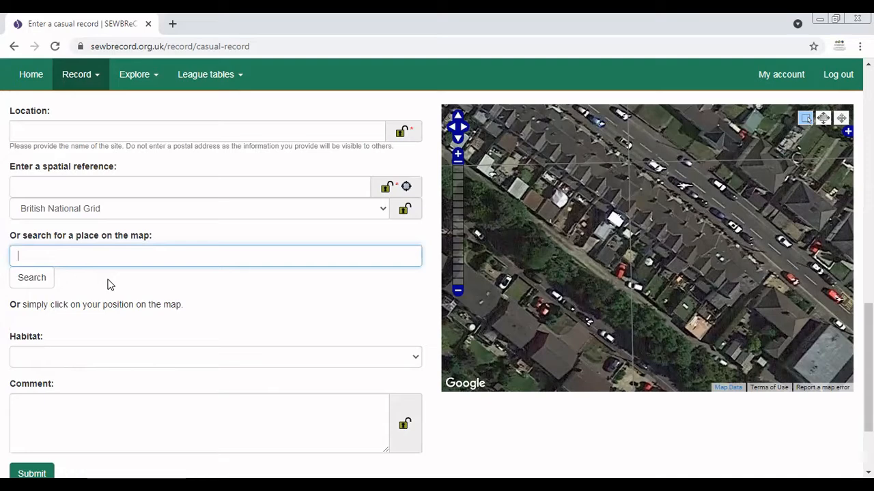
type("cardiff")
left_click(34, 278)
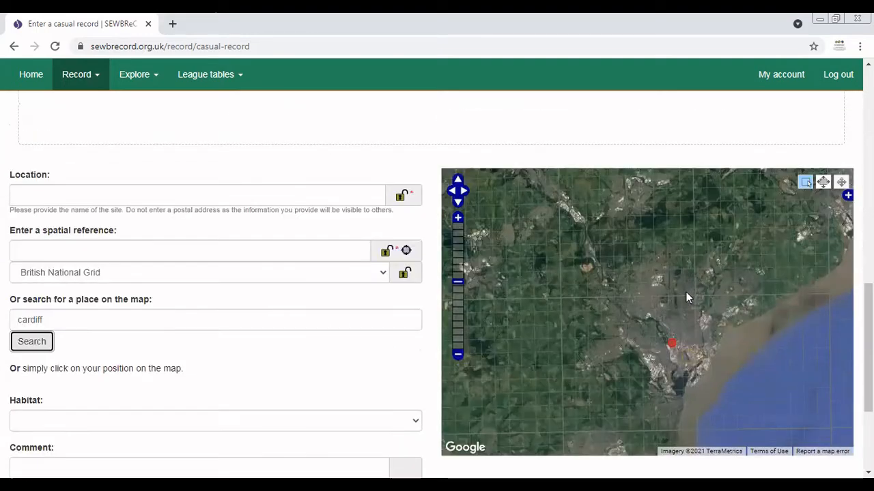
left_click(457, 219)
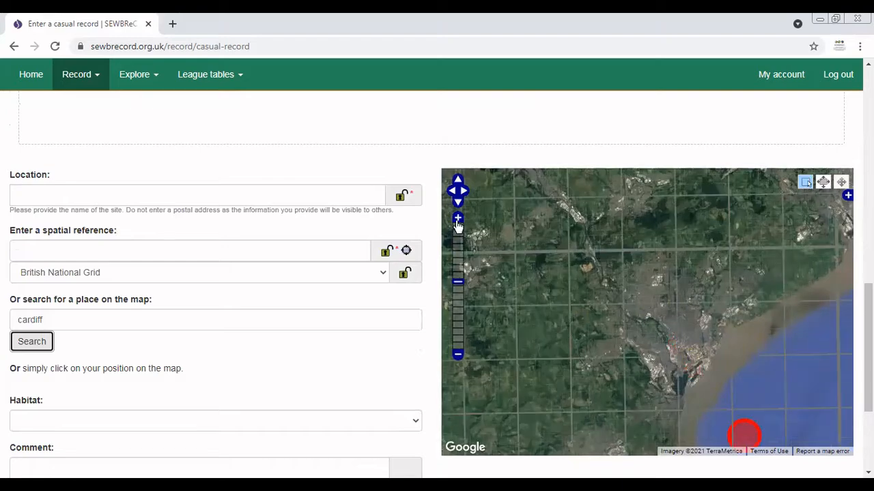
Examine the satellite map and its grid squares from central Cardiff north-westwards across the valleys towards Swansea Bay.
left_click_drag(718, 333, 656, 271)
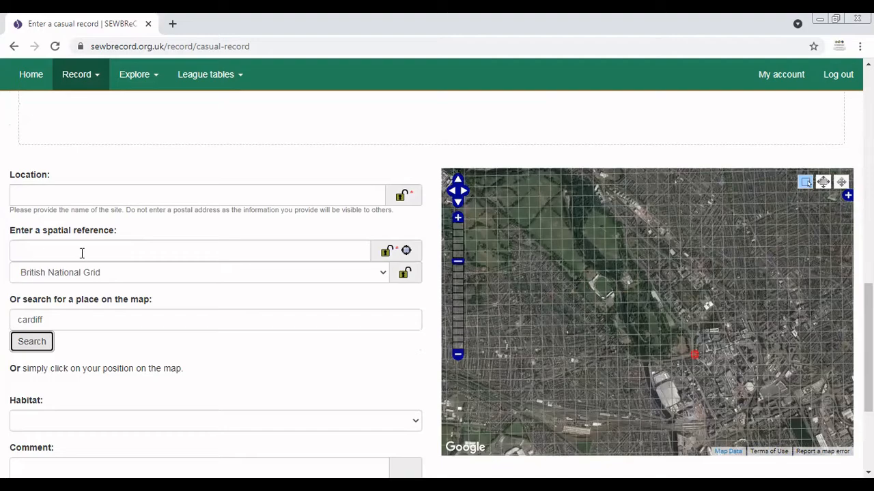
left_click(458, 354)
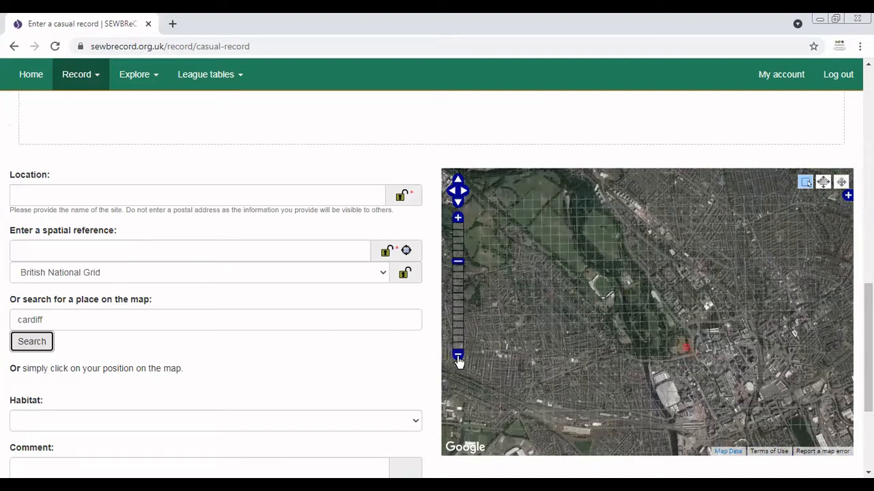
scroll(608, 316, "down", 1)
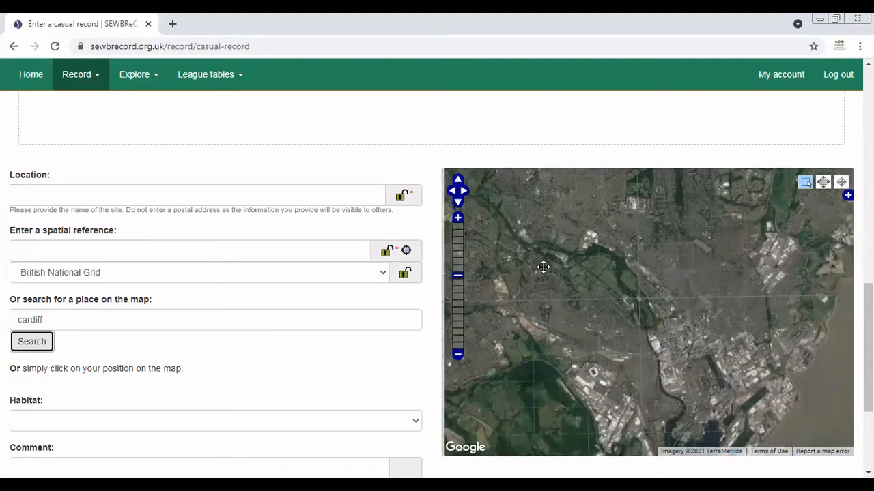
left_click_drag(544, 267, 613, 318)
left_click_drag(545, 275, 635, 308)
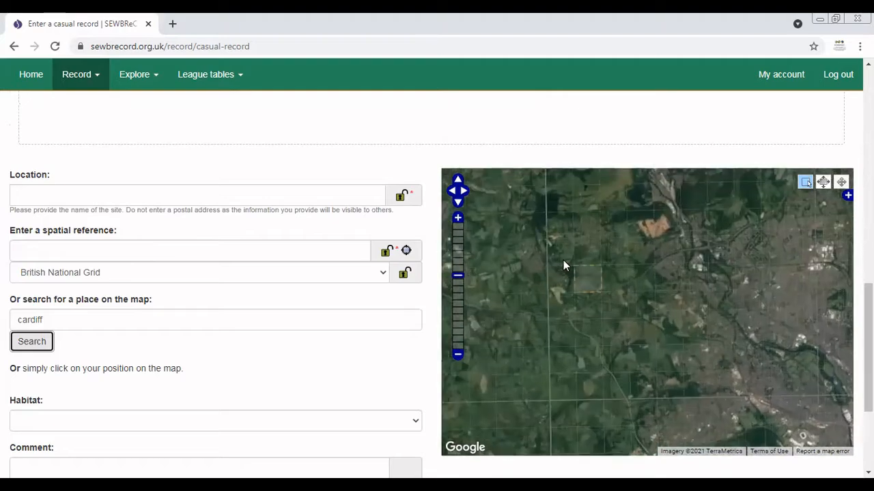
left_click_drag(566, 266, 643, 301)
left_click_drag(519, 226, 685, 320)
left_click_drag(580, 270, 698, 339)
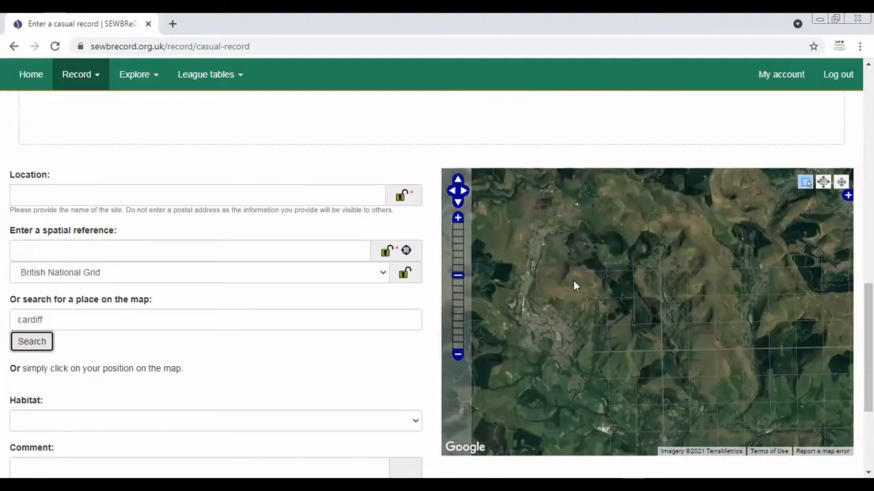
left_click(457, 354)
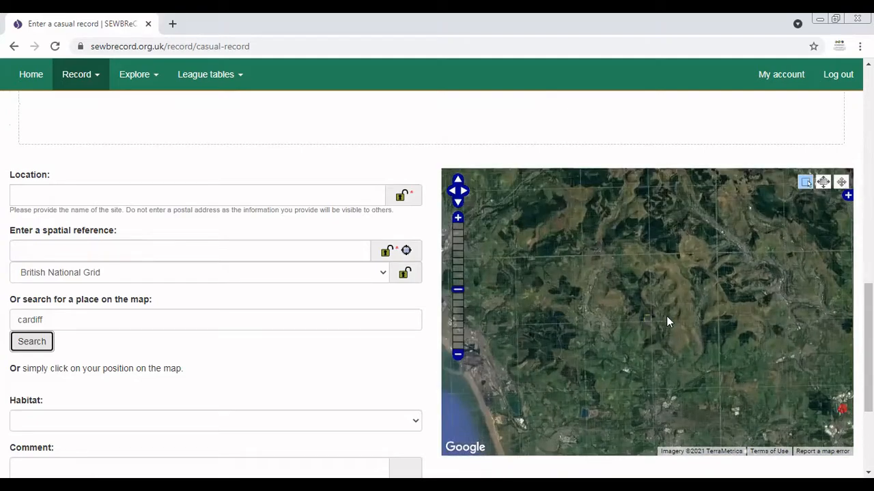
scroll(666, 316, "down", 1)
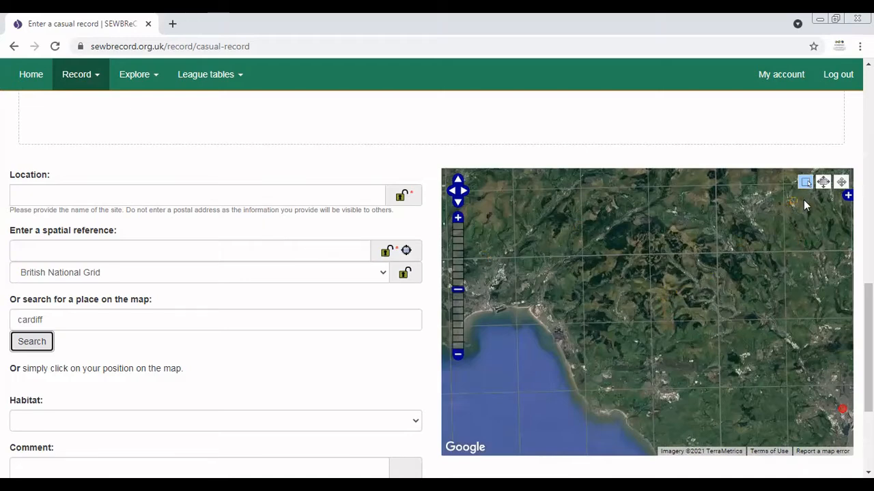
Change the map's base layer to Google Streets, trying OpenStreetMap as well before returning to Google Streets.
left_click(847, 195)
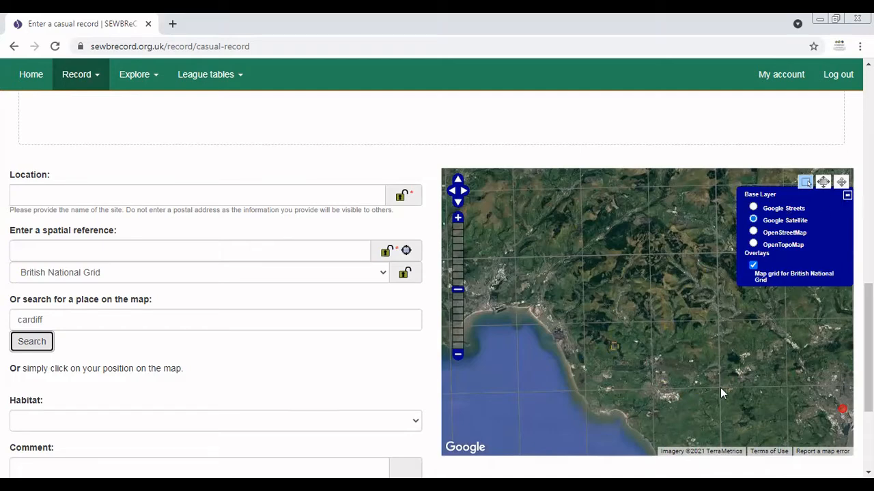
left_click(785, 210)
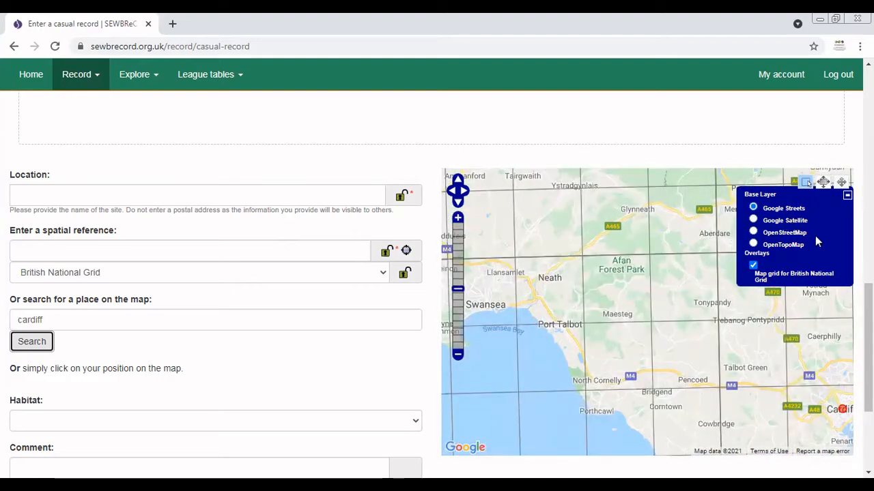
left_click(776, 234)
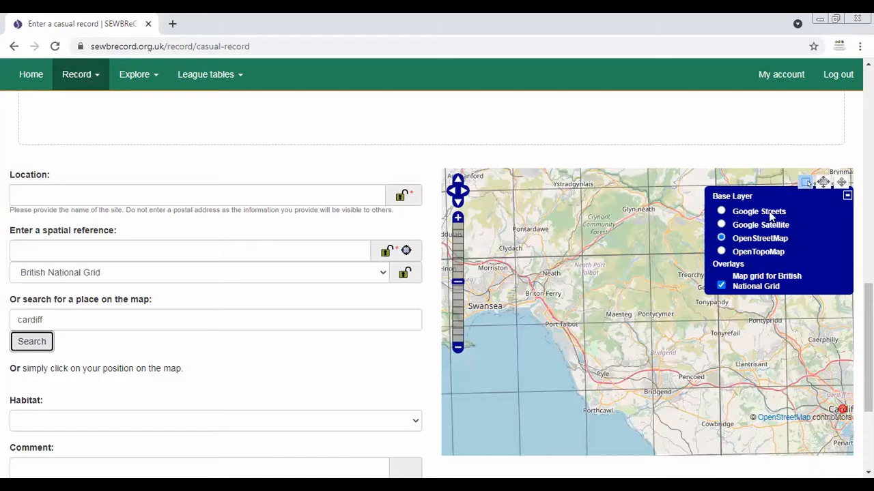
left_click(769, 215)
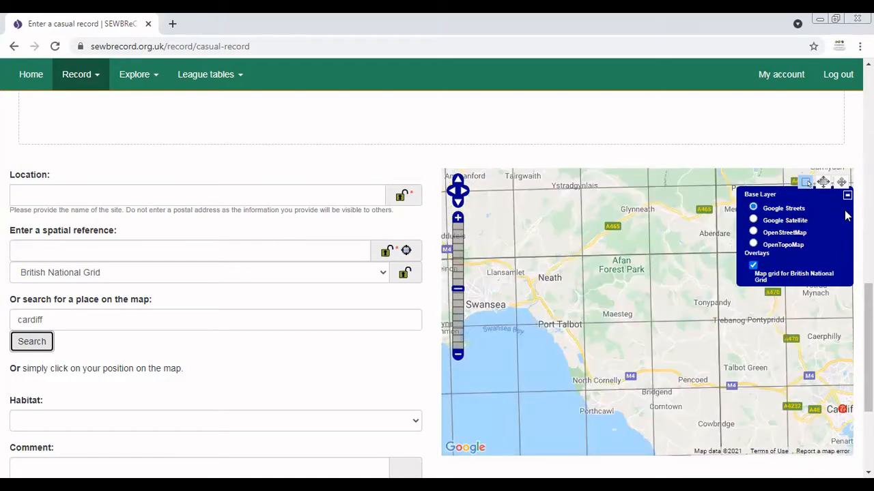
left_click(847, 197)
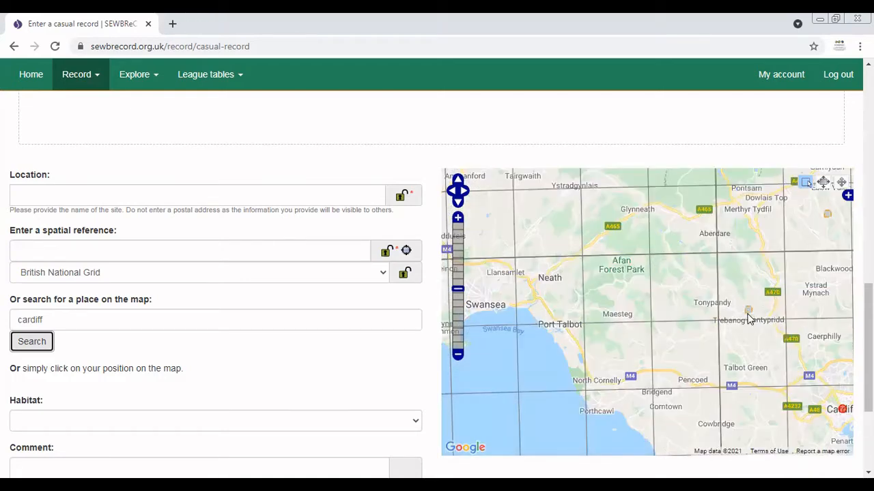
left_click_drag(761, 334, 653, 292)
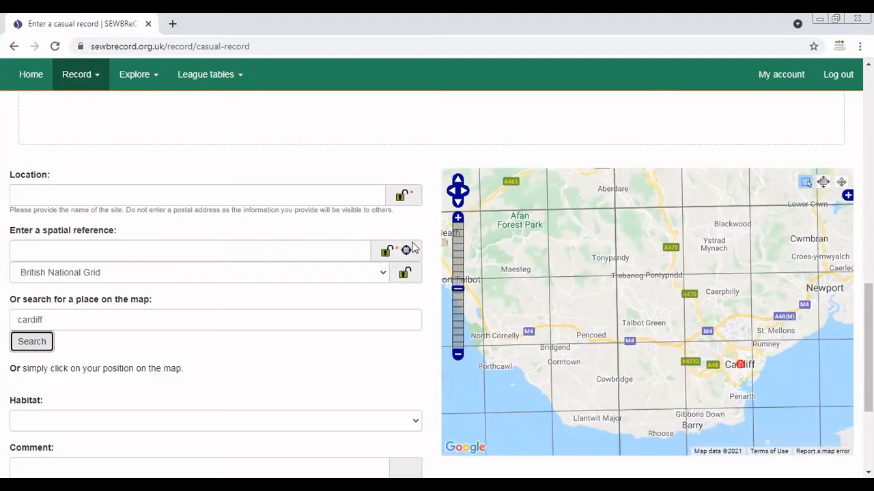
Search for "tonyrefail" as the place on the map.
double_click(48, 317)
type("ton")
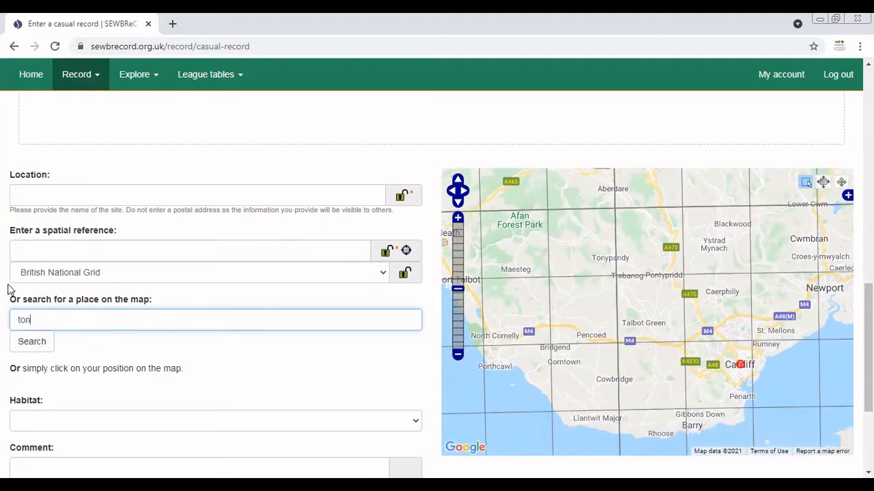
type("yrefail")
left_click(32, 343)
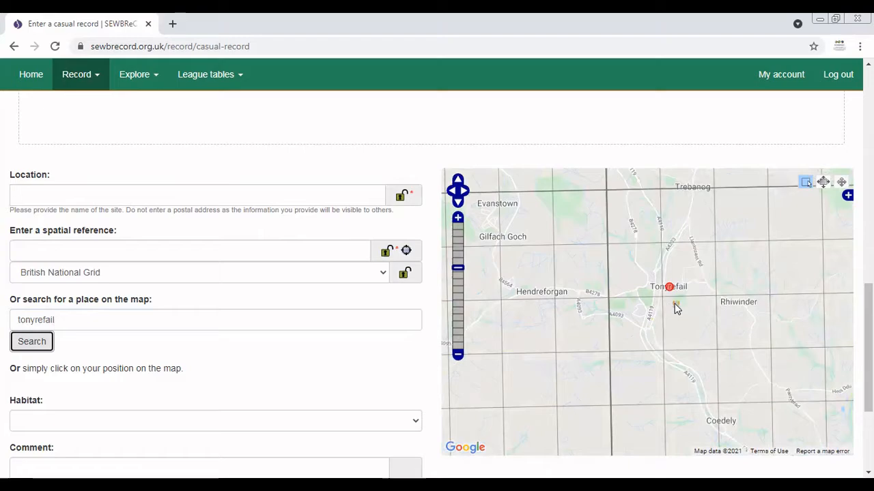
scroll(675, 309, "up", 1)
scroll(681, 334, "down", 1)
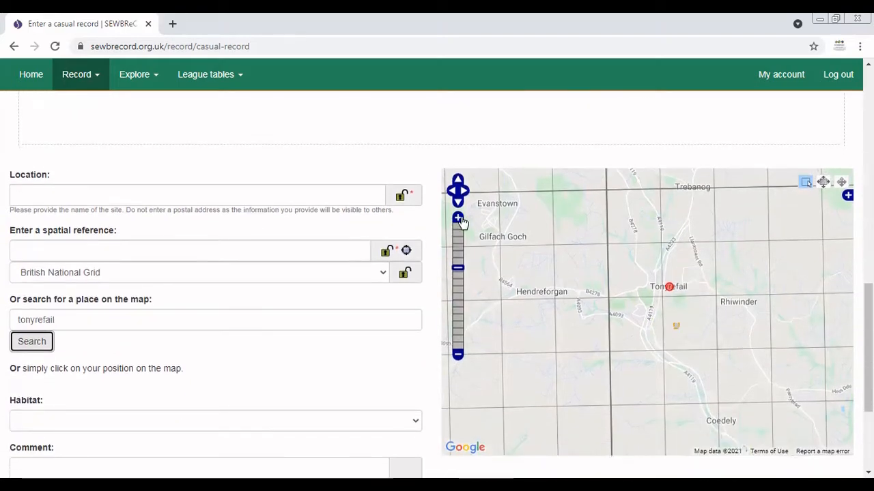
Select the 100 m square ST010869 near Cwmlai Primary School on the map as the spatial reference.
left_click(462, 223)
left_click(463, 223)
left_click_drag(696, 305, 651, 222)
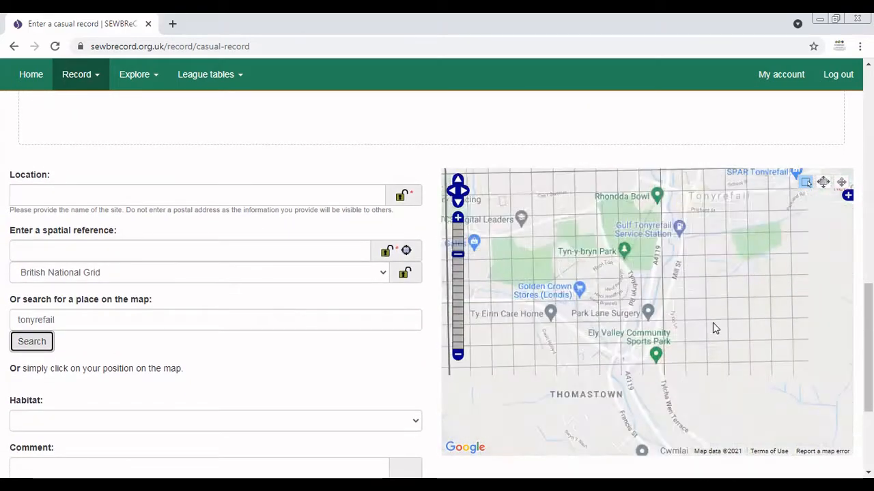
left_click_drag(715, 328, 656, 245)
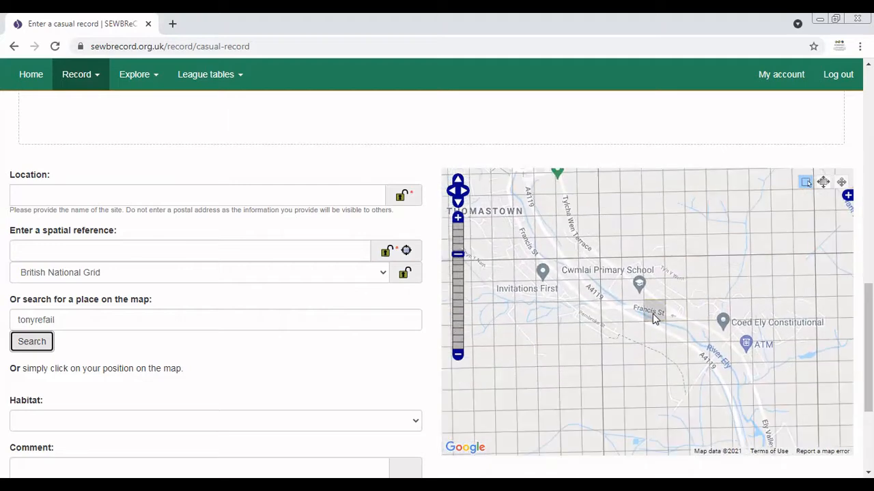
left_click_drag(652, 315, 673, 329)
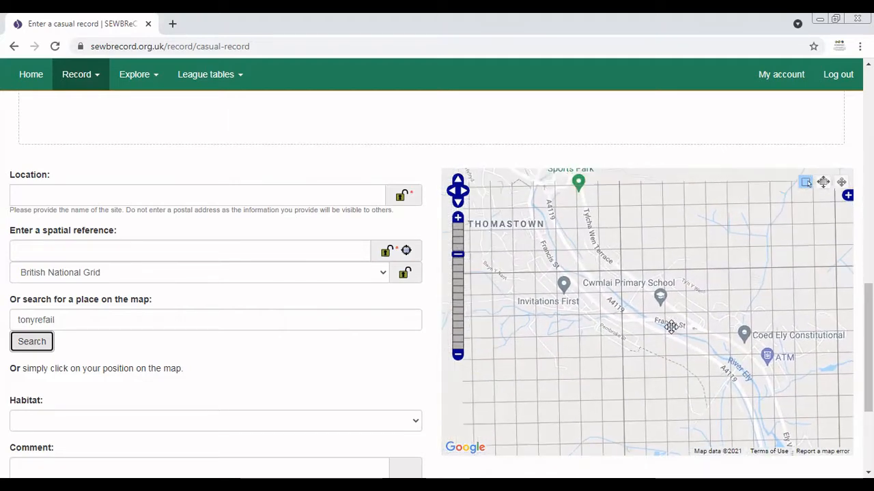
left_click(622, 284)
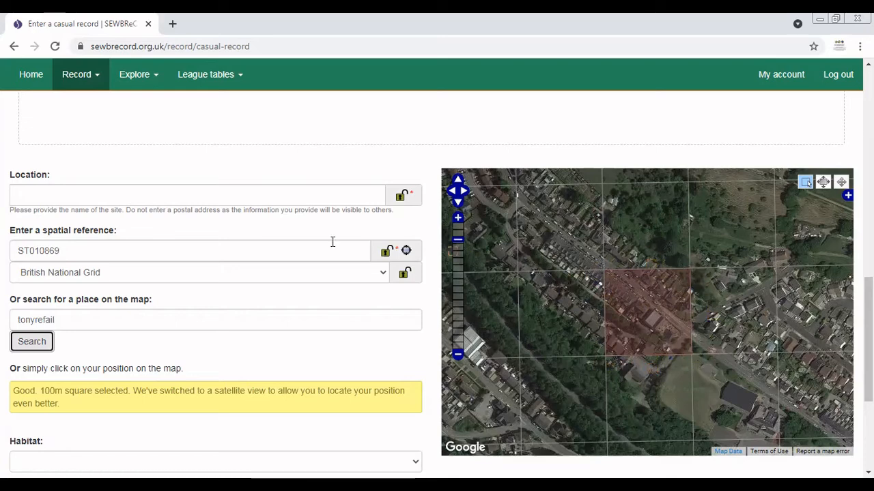
Check the filled-in grid reference and refine the position to the 10 m square ST01028695 within the selected square.
left_click(68, 250)
left_click_drag(67, 248, 7, 248)
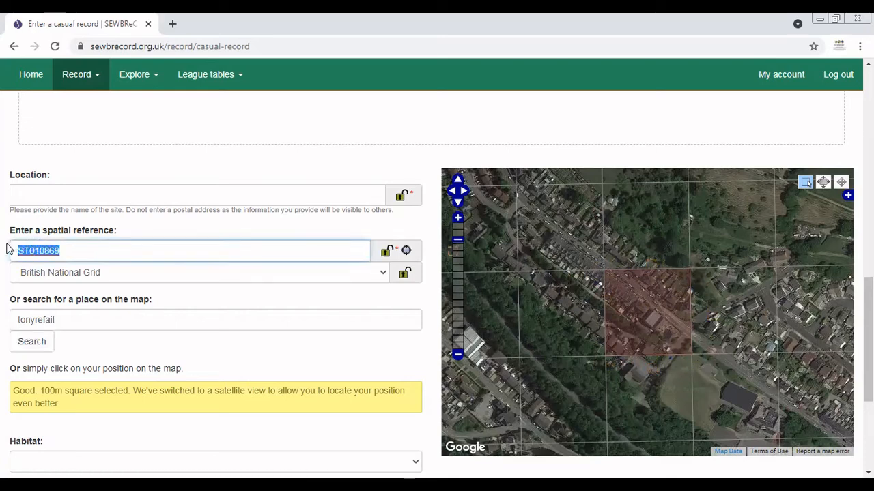
left_click(71, 250)
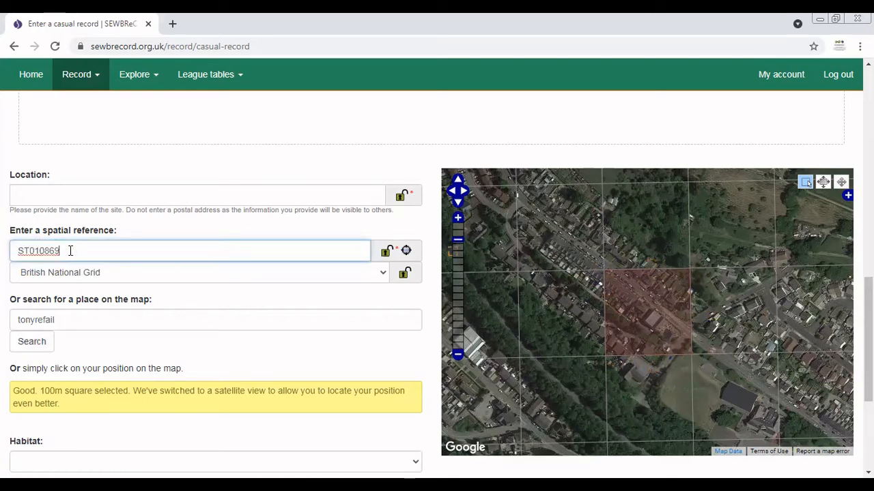
left_click(628, 314)
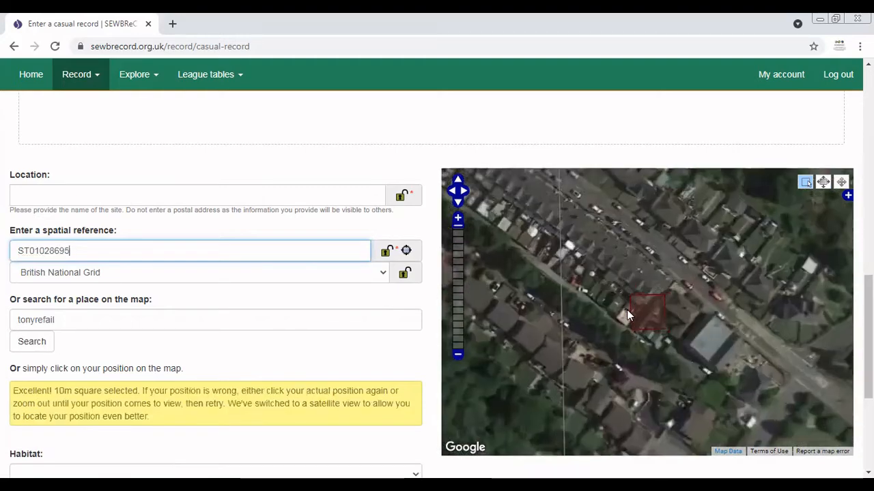
Replace the spatial reference with the broader 1 km square ST0087 covering Tonyrefail on the map.
left_click(458, 355)
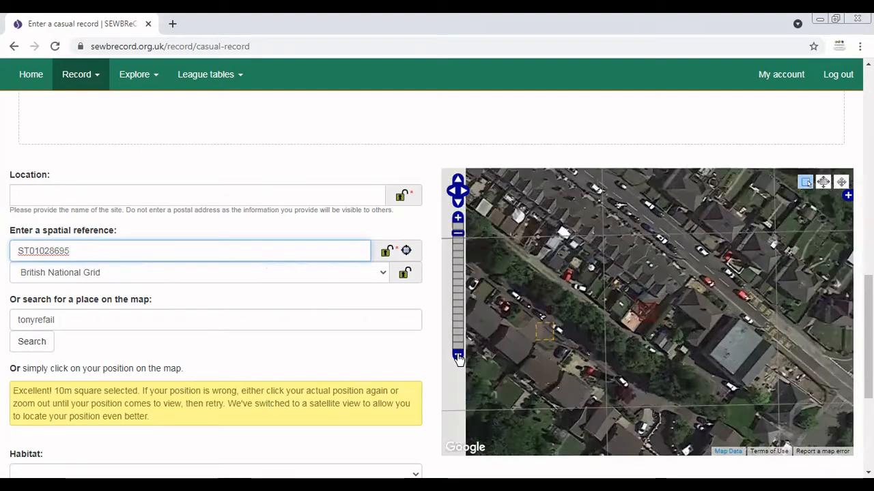
left_click(458, 355)
left_click(458, 354)
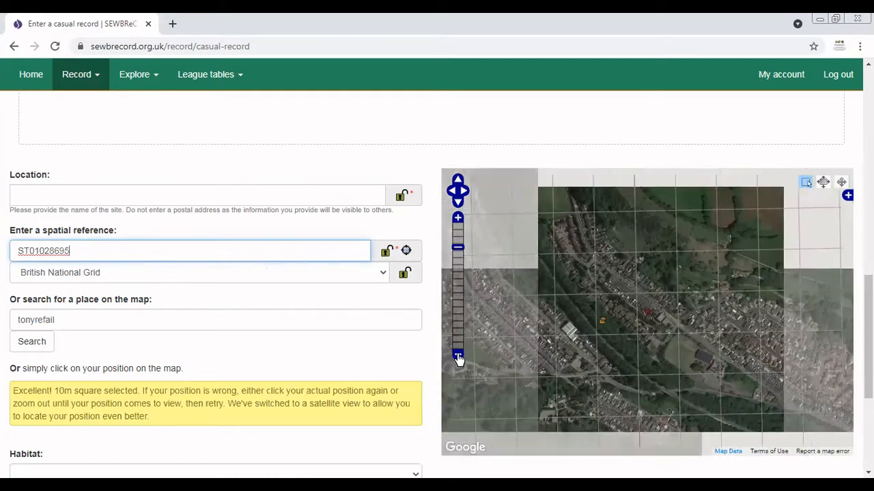
left_click(458, 355)
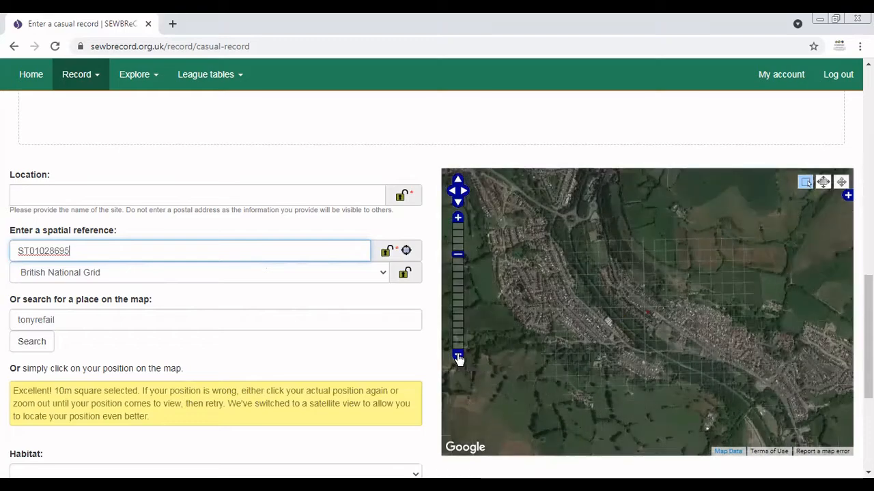
left_click(458, 355)
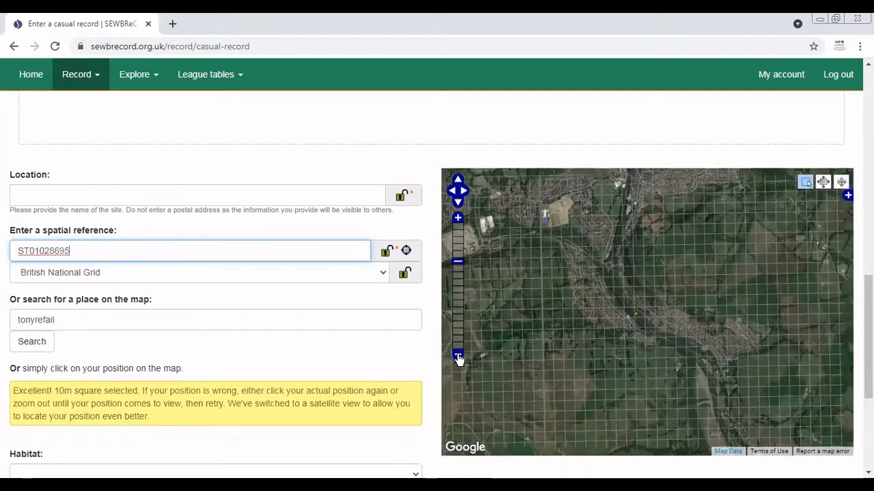
left_click(458, 355)
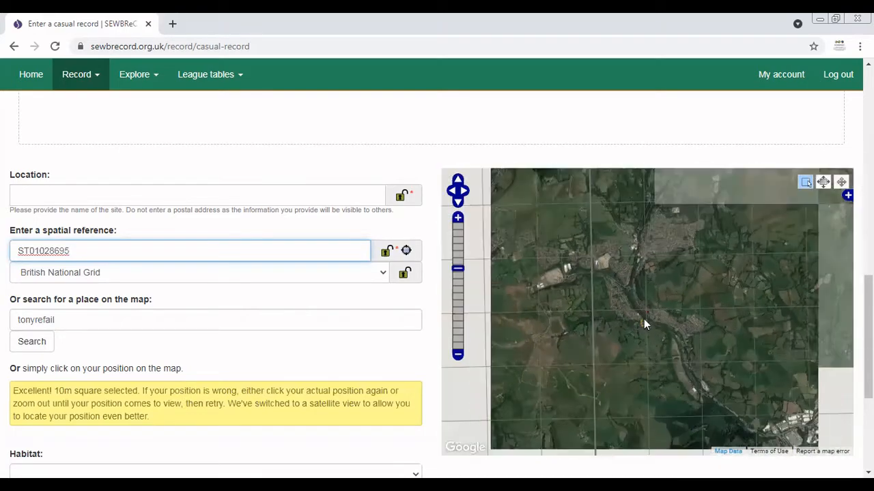
left_click(458, 355)
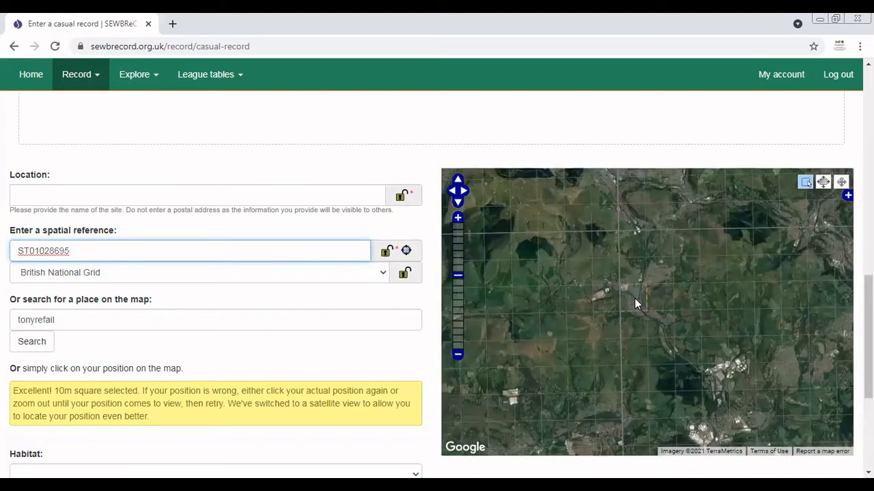
left_click(635, 298)
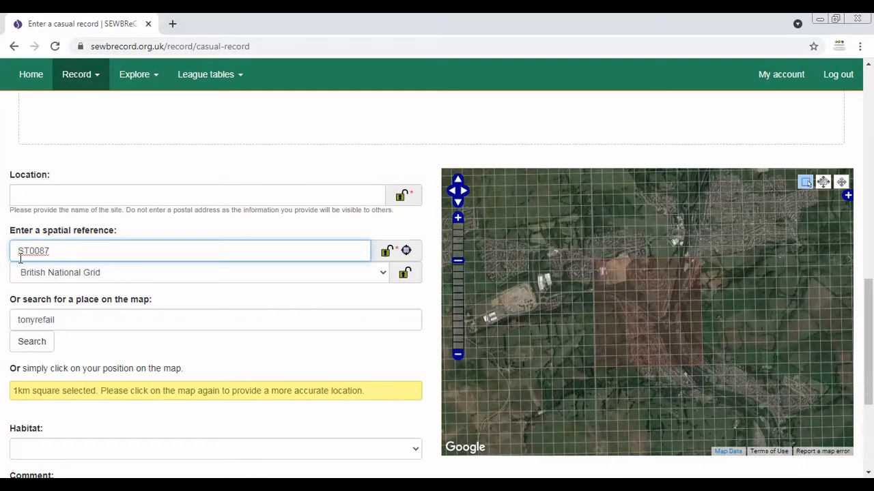
Enter "Tonyrefail" as the record's location name.
left_click(110, 198)
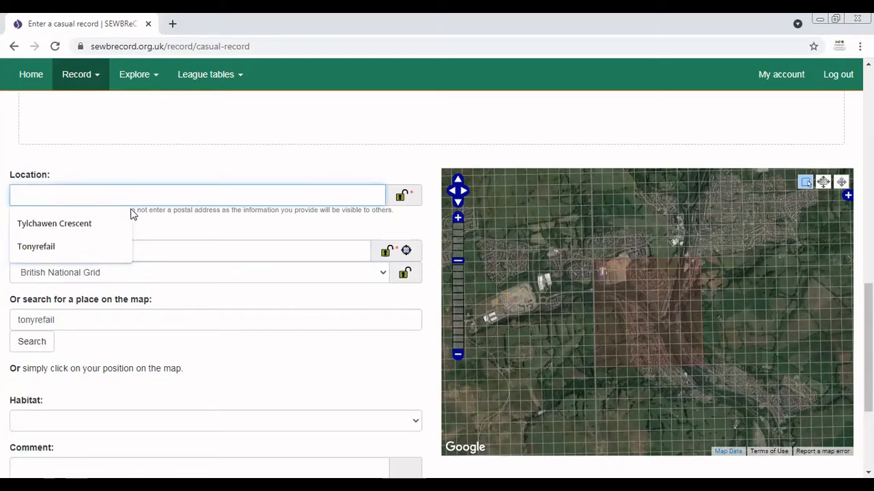
type("Tonyre")
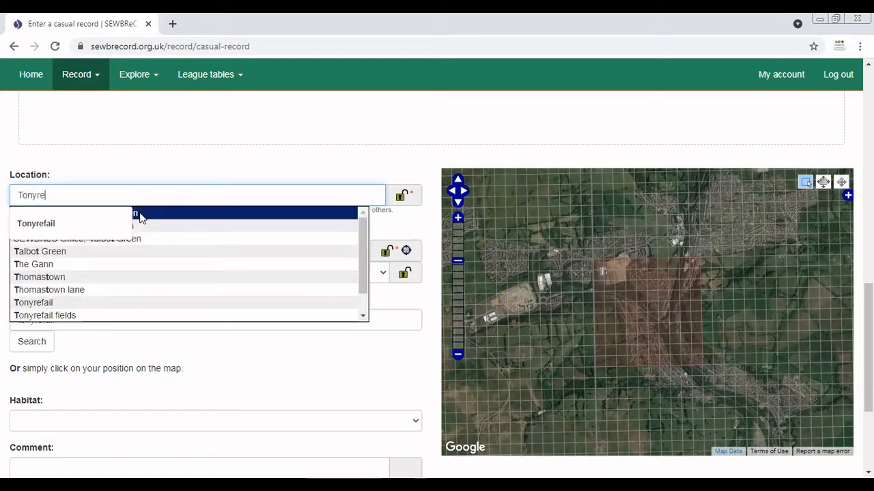
type("fail")
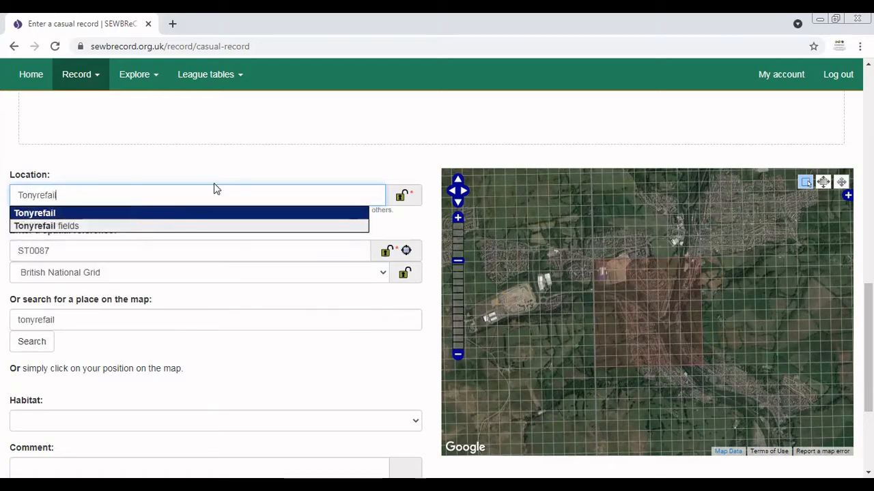
left_click(214, 172)
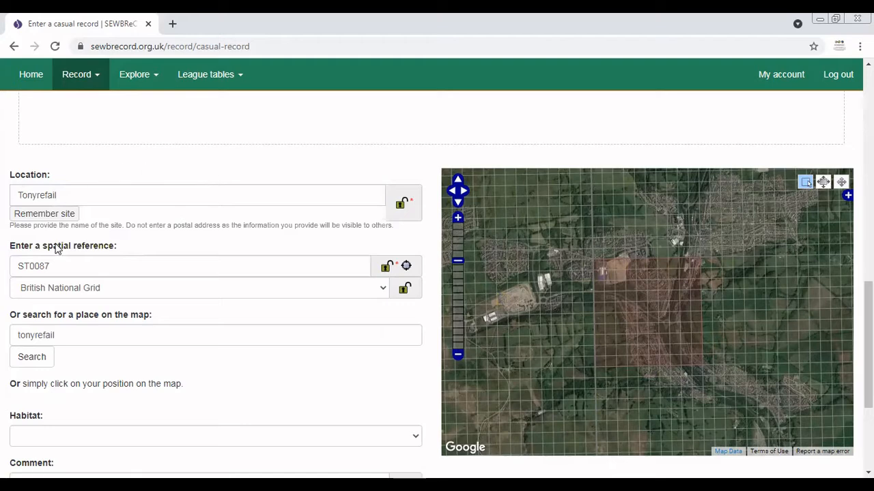
scroll(205, 374, "down", 1)
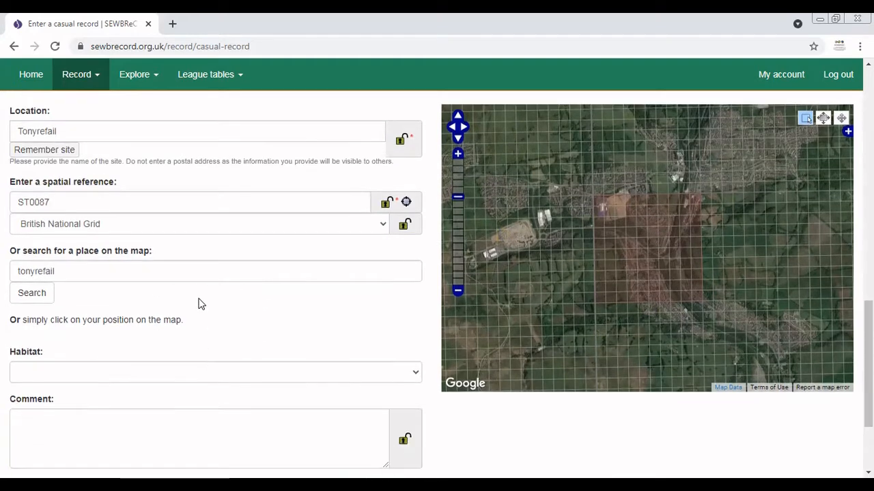
Review the available habitat options, leave the habitat blank, and enter "On feeders." as the record's comment.
scroll(239, 319, "down", 1)
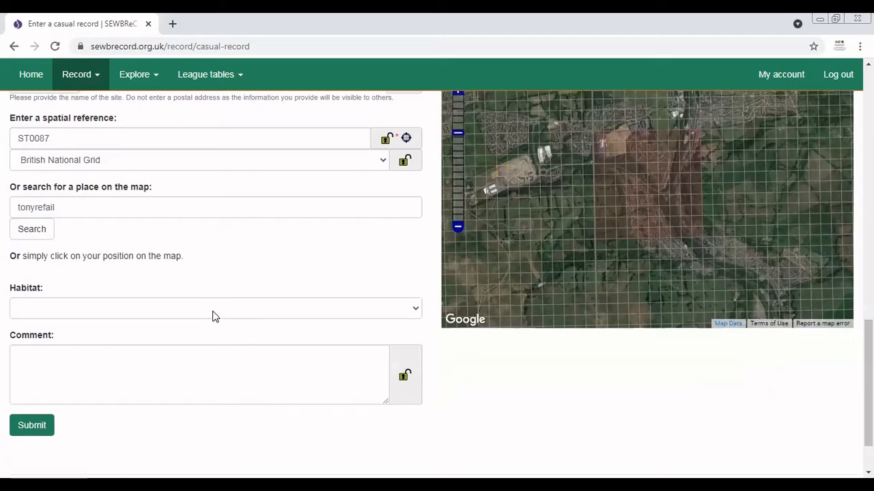
left_click(212, 308)
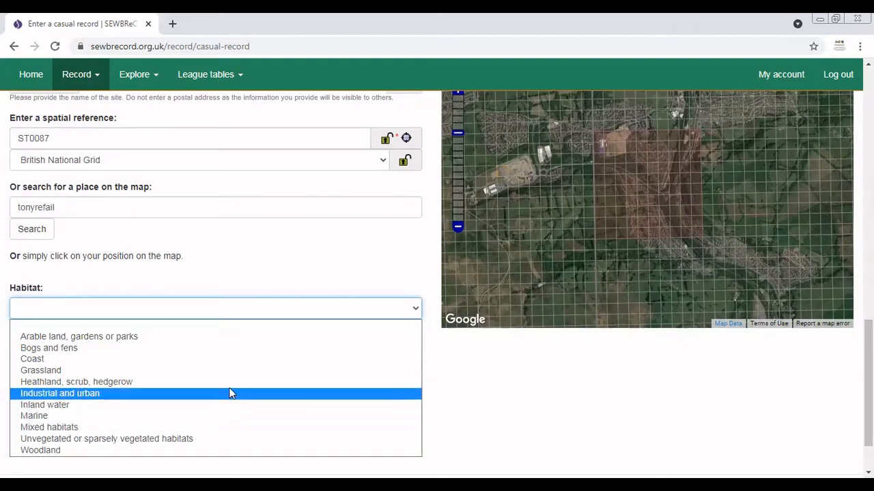
left_click(227, 311)
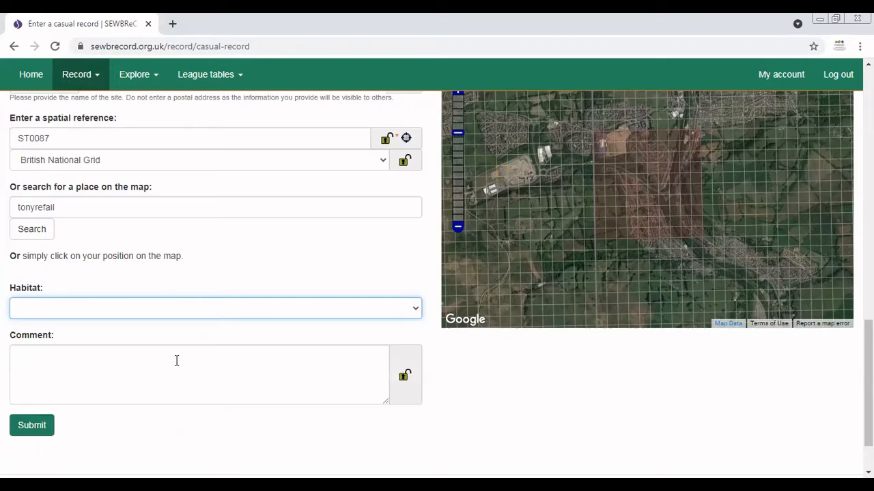
left_click(176, 360)
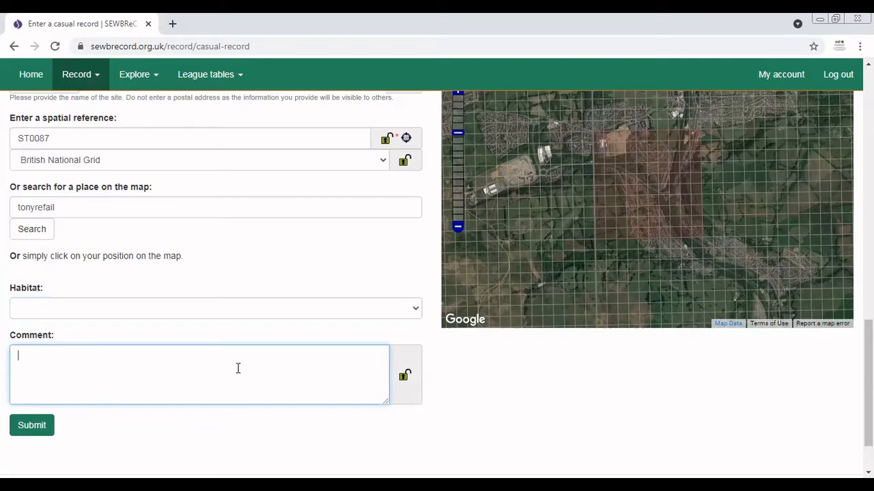
type("On feeders.")
Reload a blank casual record form, discarding the unsaved entries.
scroll(406, 430, "up", 10)
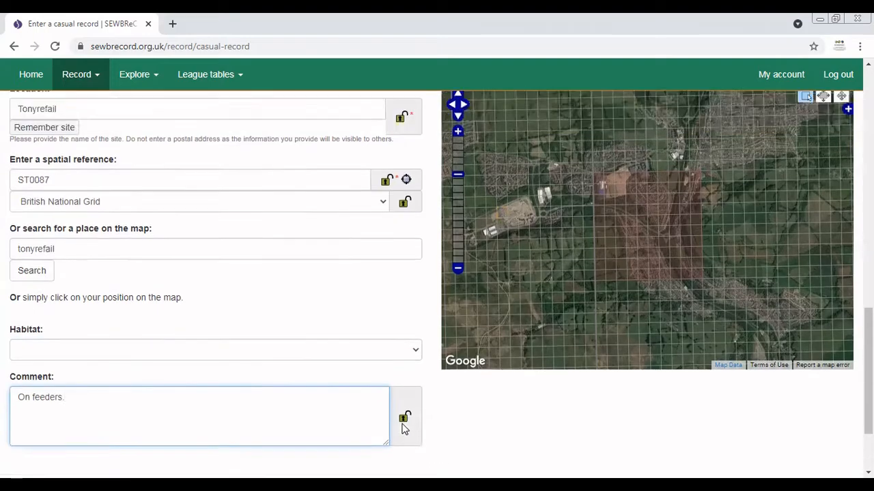
scroll(352, 397, "up", 3)
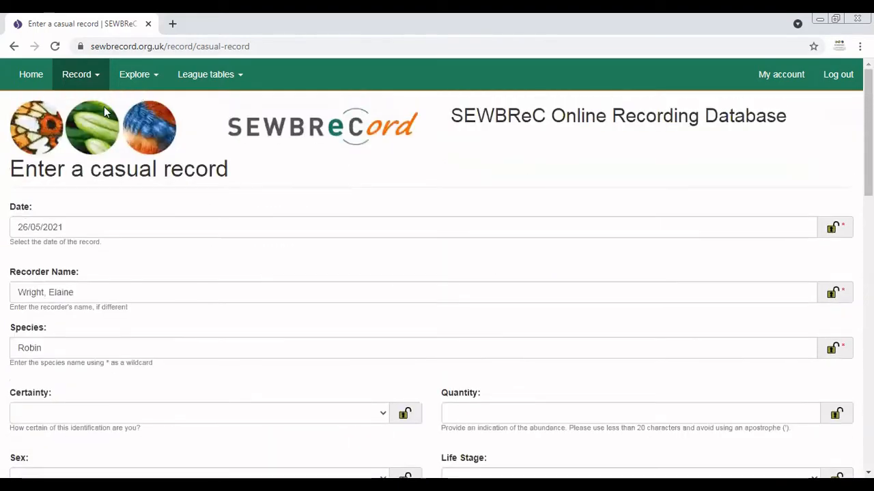
left_click(99, 80)
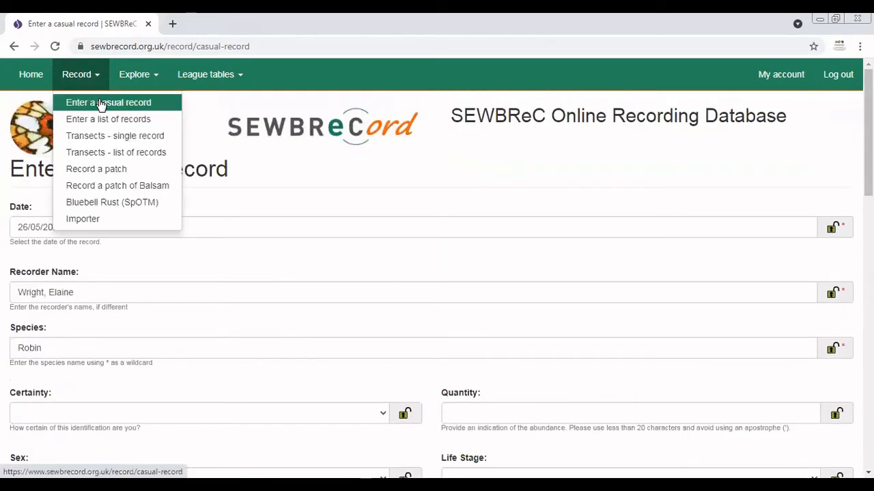
left_click(102, 106)
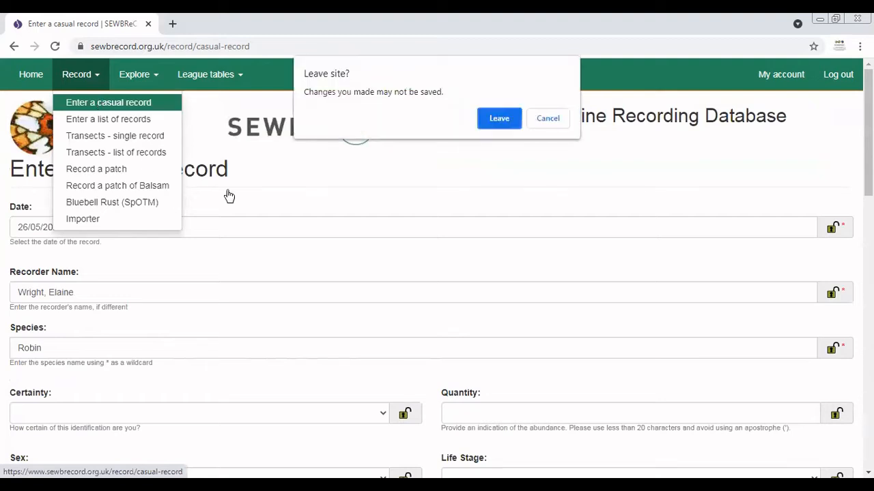
left_click(512, 120)
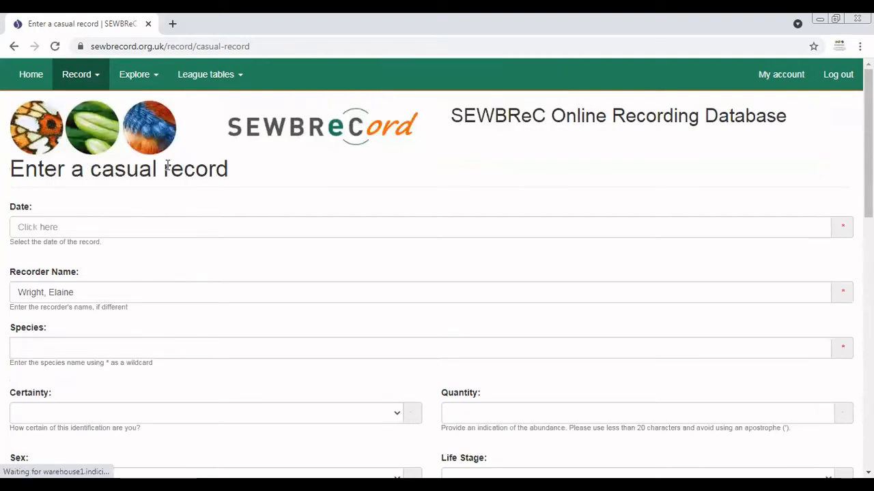
Set the casual record's date to 26/05/2021 and choose the bird Robin (Erithacus rubecula) as its species.
left_click(113, 230)
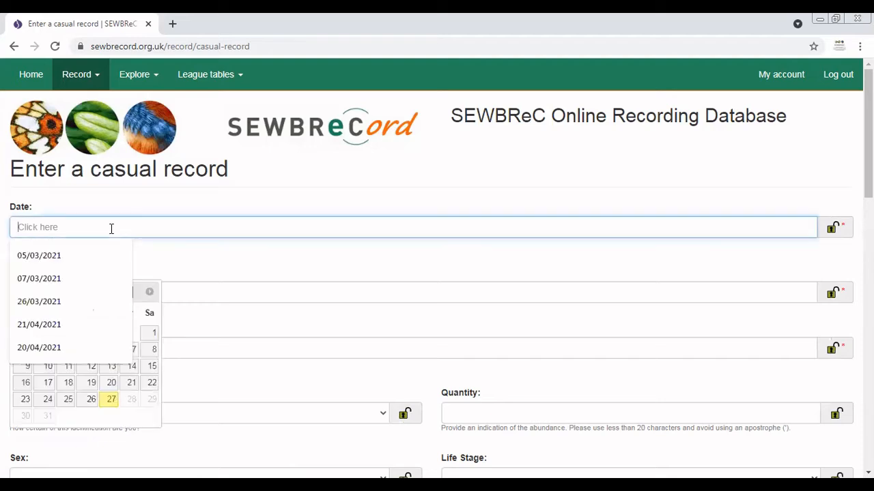
left_click(91, 404)
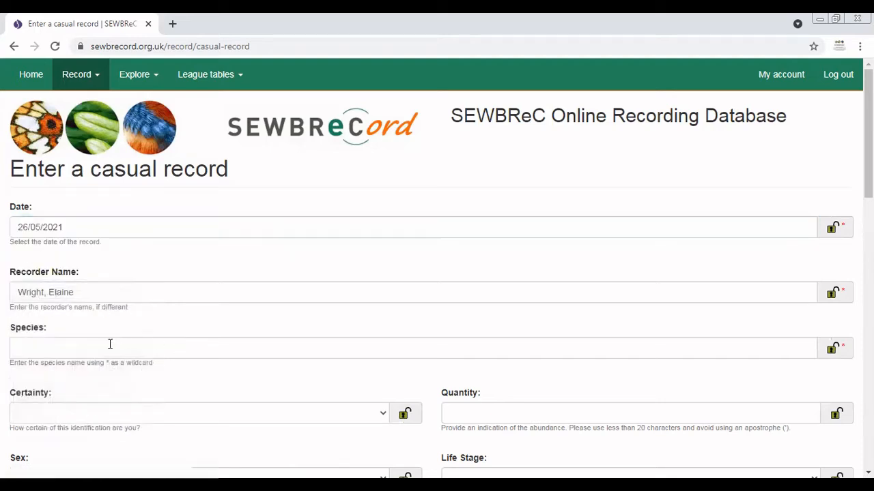
left_click(111, 344)
type("robin")
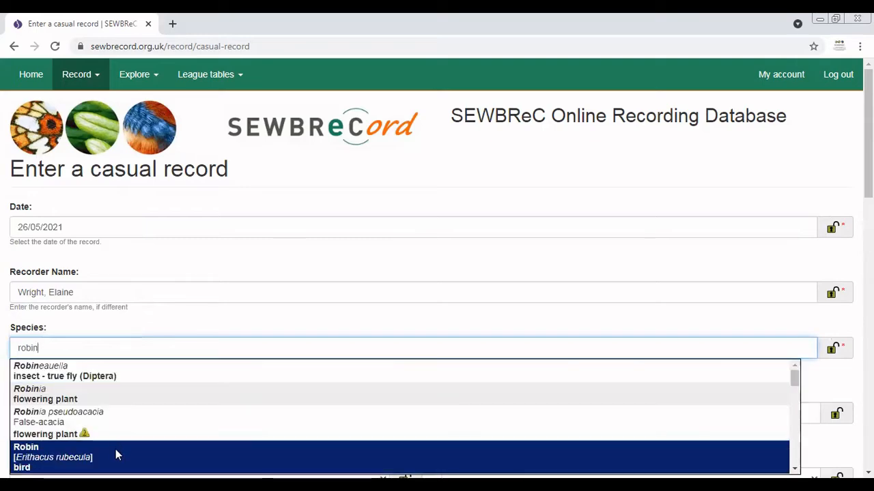
key("Return")
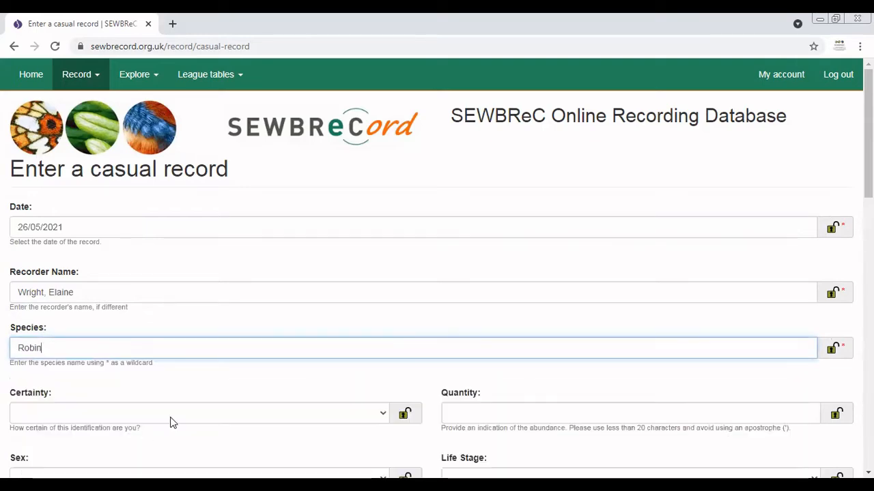
Choose the saved site "Tonyrefail" from the location suggestions as the record's location.
scroll(240, 357, "down", 2)
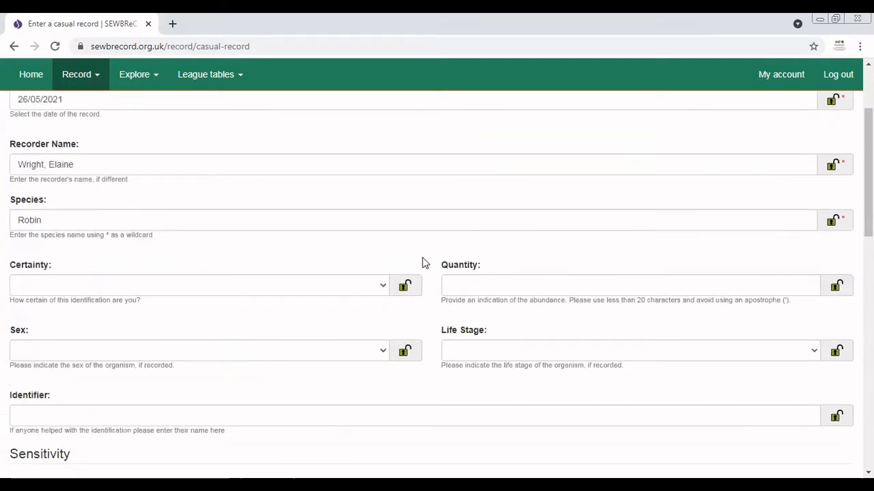
scroll(196, 332, "down", 7)
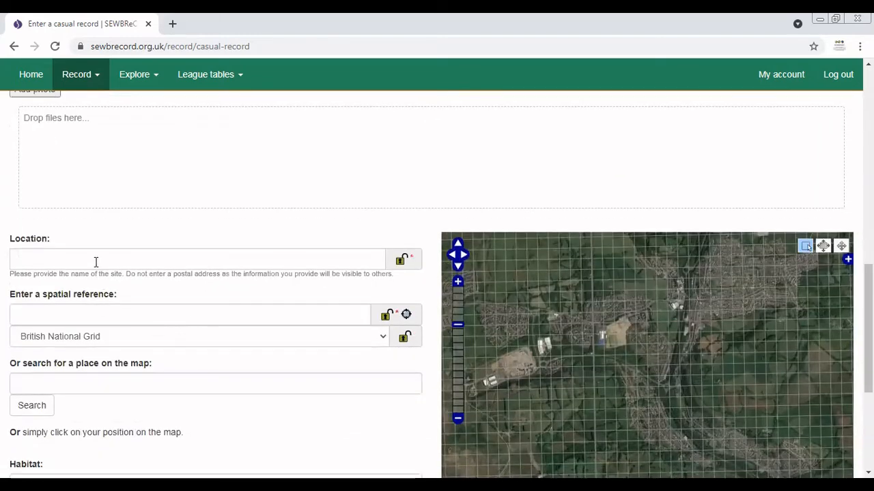
left_click(96, 262)
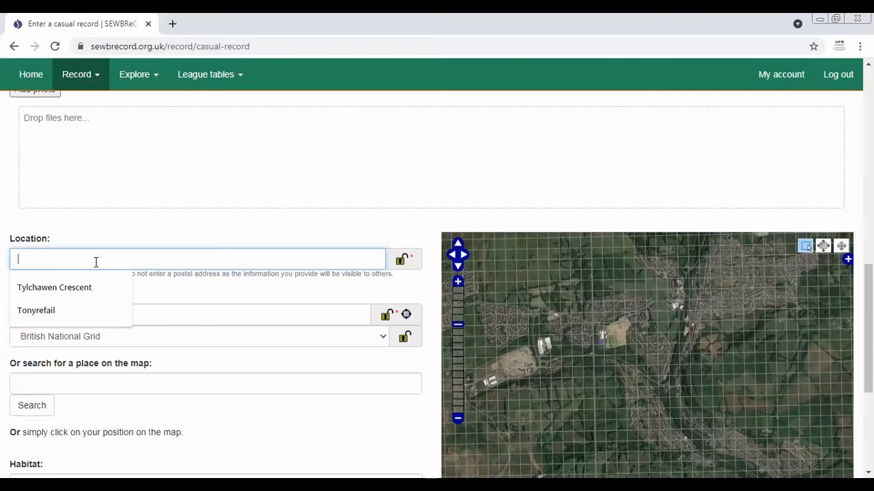
type("T")
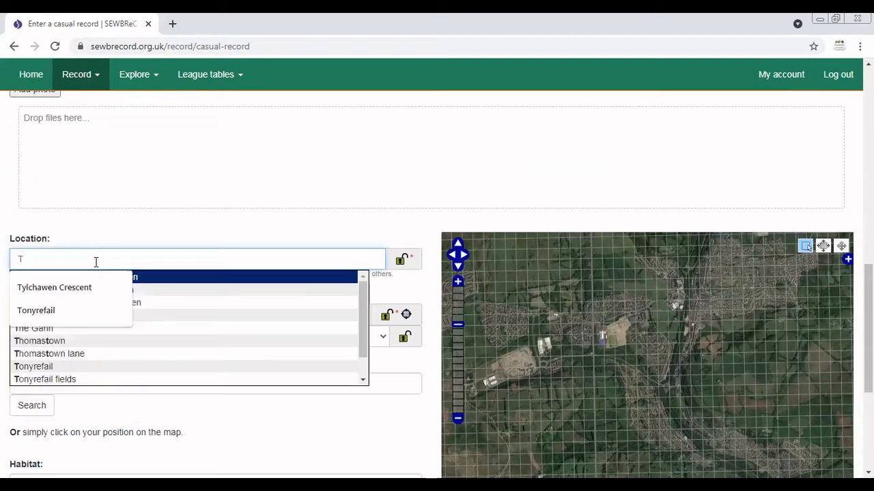
type("onyr")
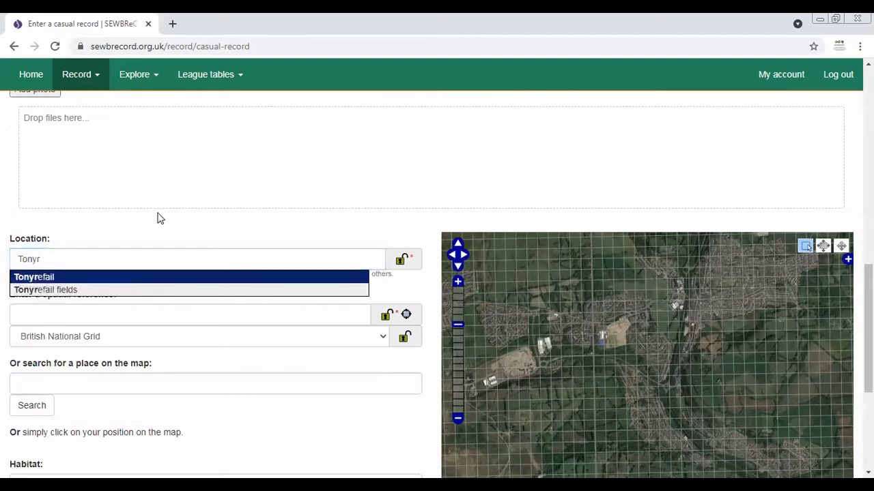
left_click(63, 253)
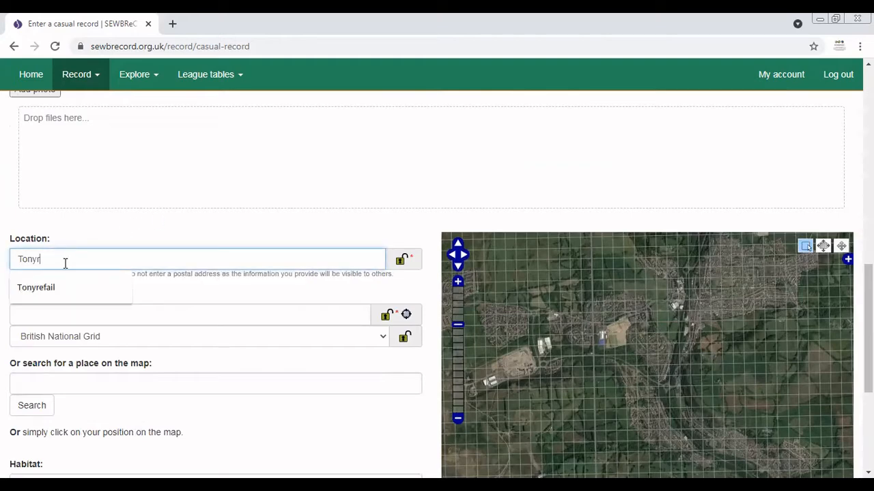
type("efail")
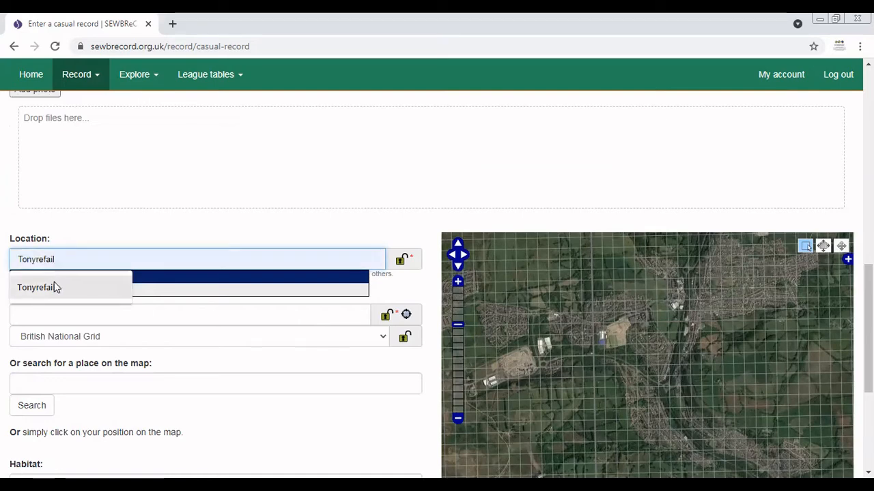
left_click(55, 287)
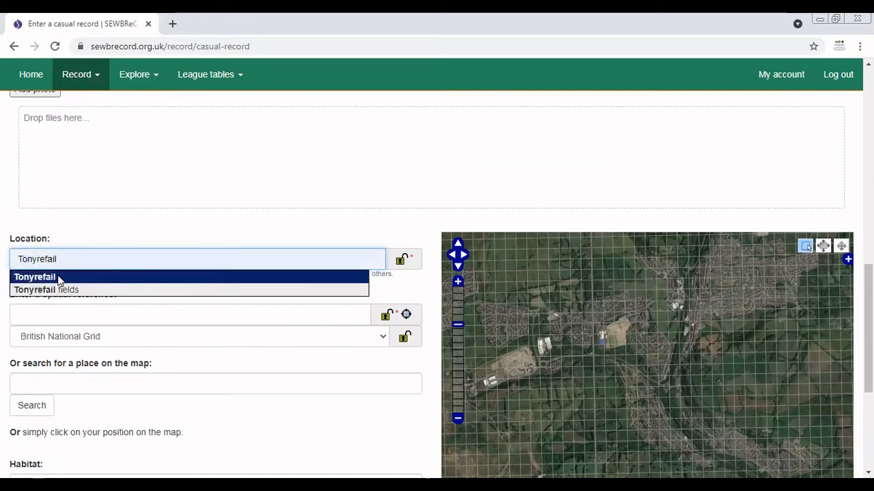
left_click(62, 280)
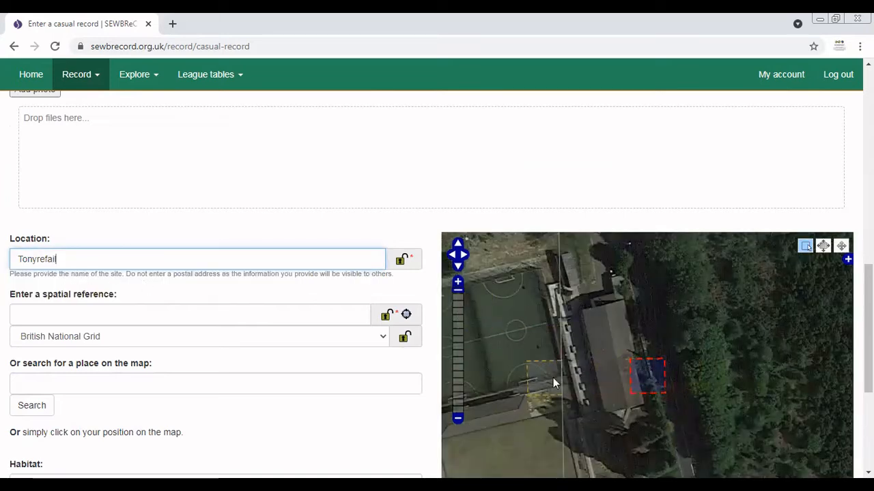
Select the 10 m square ST00828734 beside the long building on the map as the spatial reference and submit the record.
left_click(649, 379)
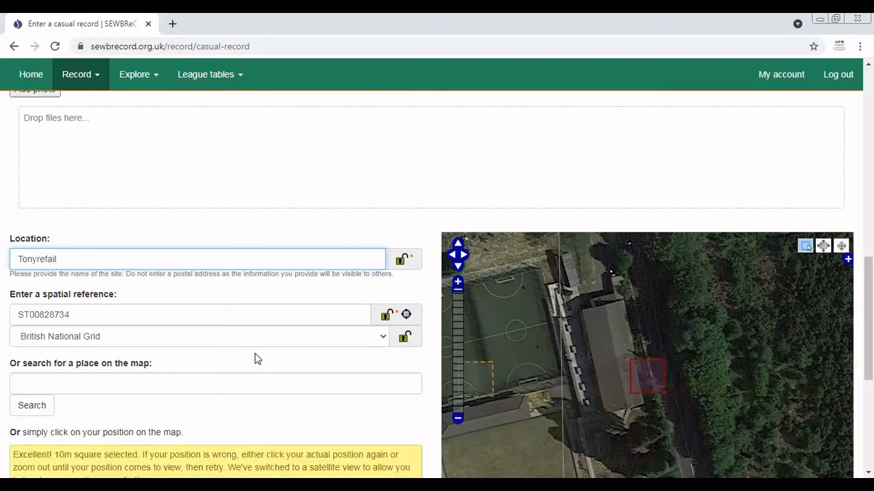
scroll(254, 359, "down", 1)
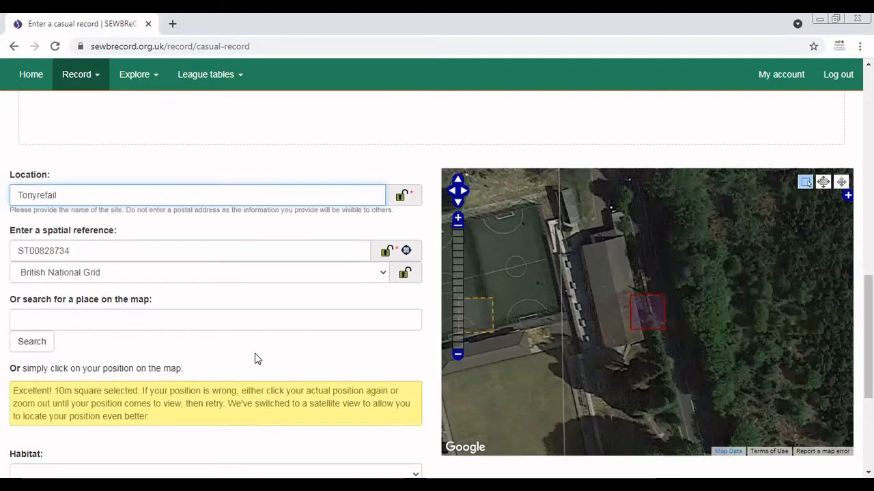
scroll(254, 359, "down", 4)
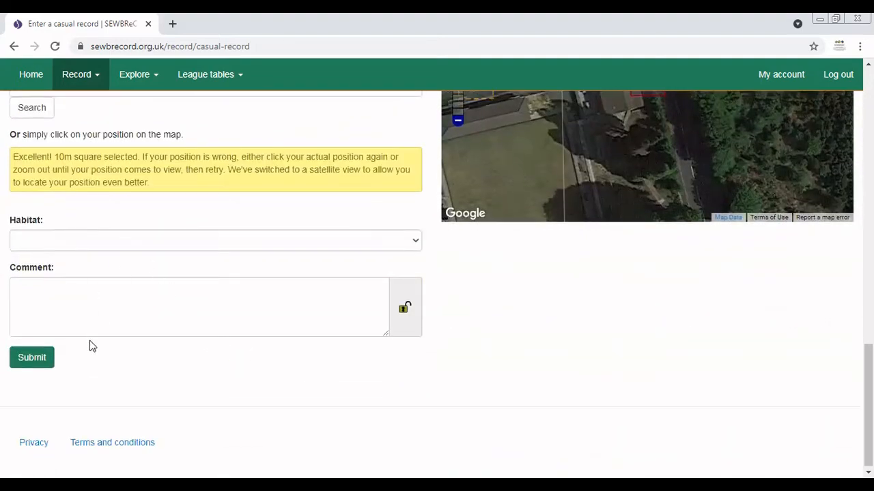
left_click(31, 364)
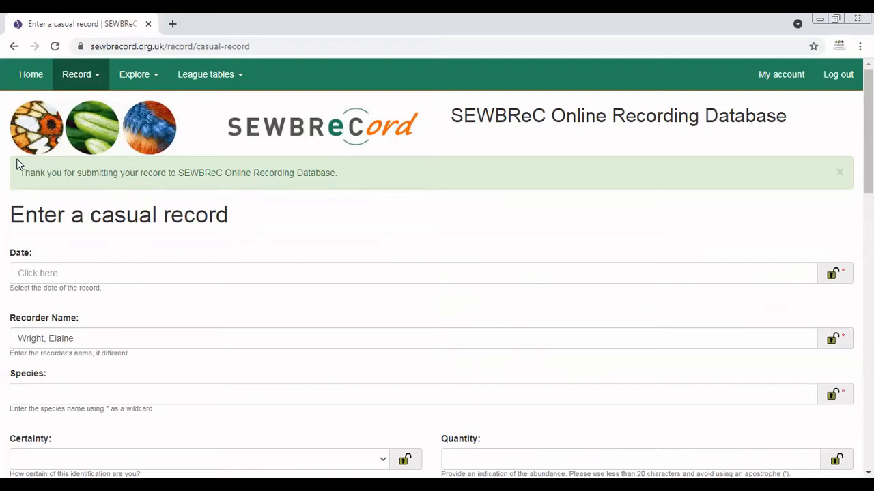
Open the form for entering a list of records, leaving the casual record form, and set its date to 26/05/2021.
left_click(80, 78)
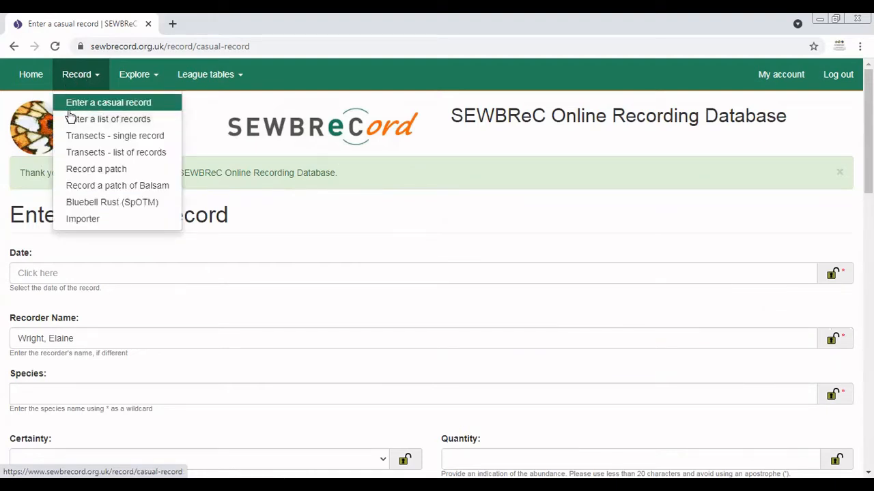
left_click(109, 125)
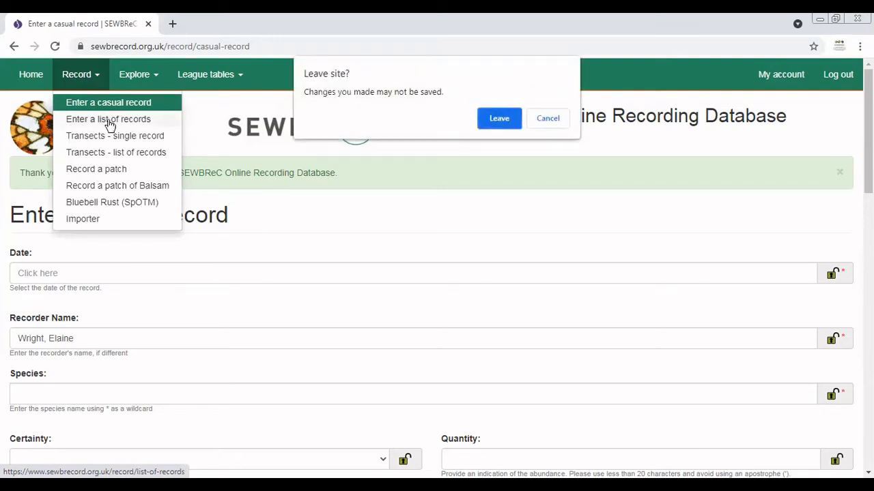
left_click(496, 120)
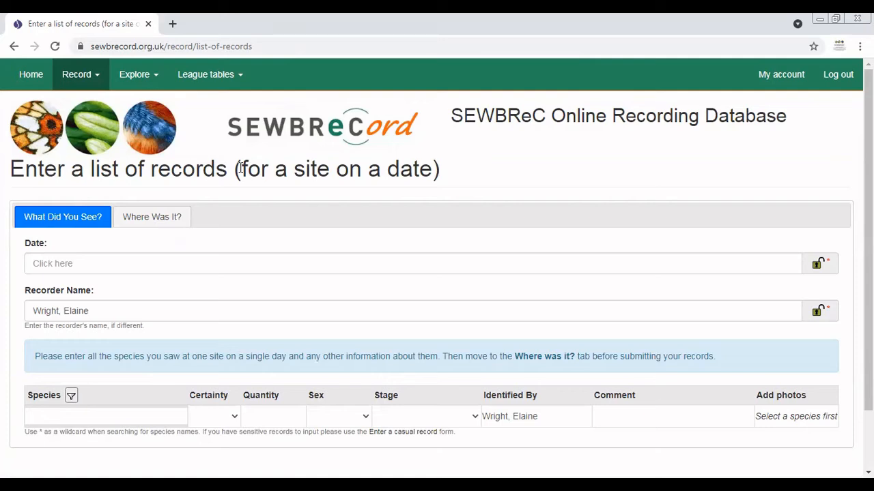
left_click(84, 264)
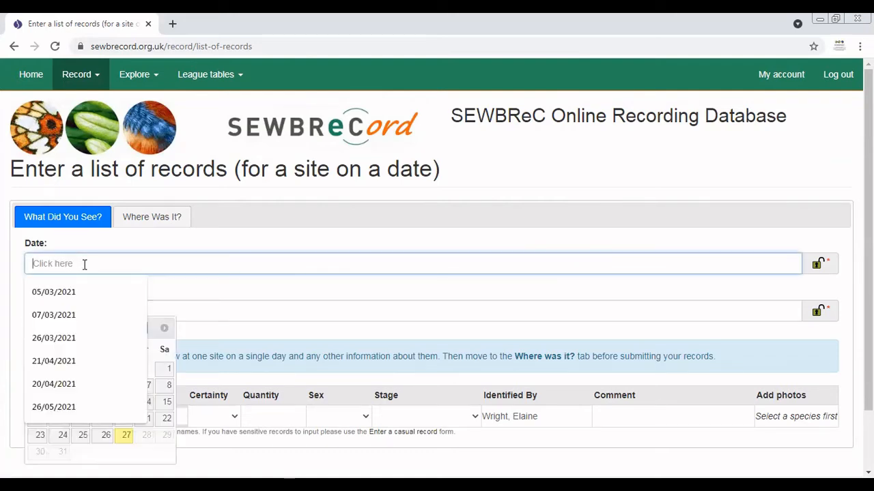
left_click(159, 352)
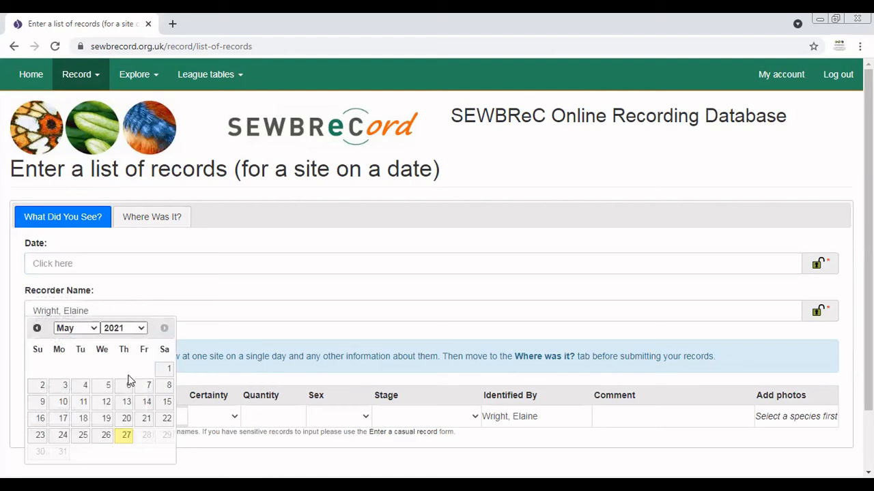
left_click(107, 437)
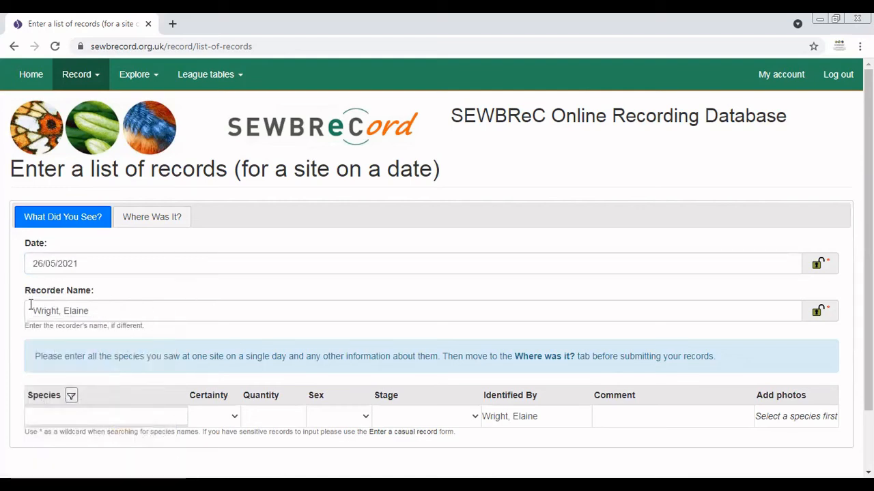
Add the birds Blackbird (Turdus merula) and Siskin (Spinus spinus) to the species list and check Siskin's identification difficulty note.
scroll(161, 314, "down", 2)
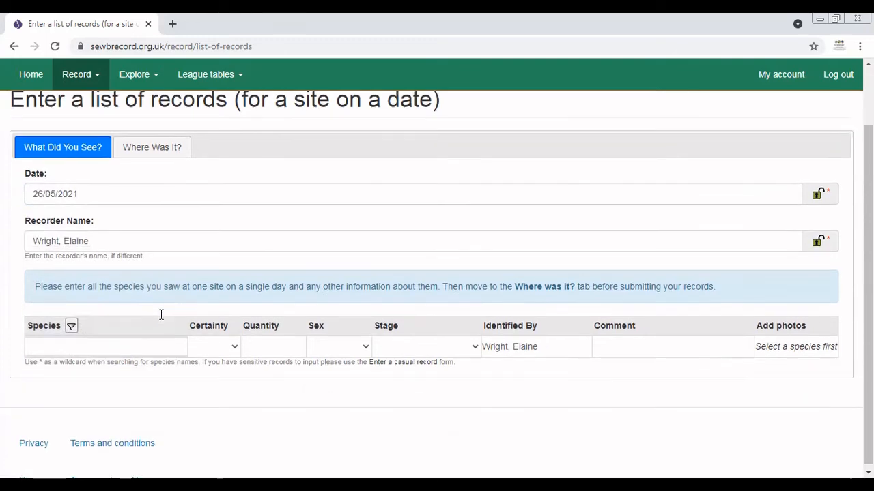
left_click(116, 345)
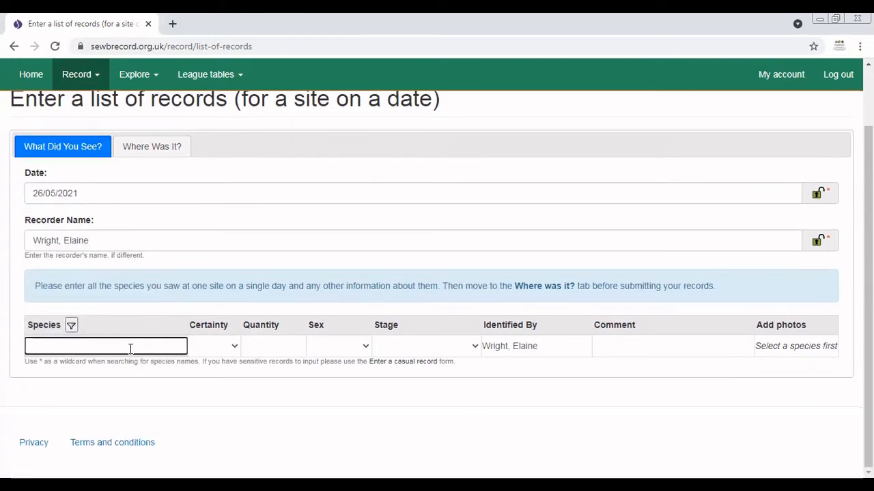
type("bl")
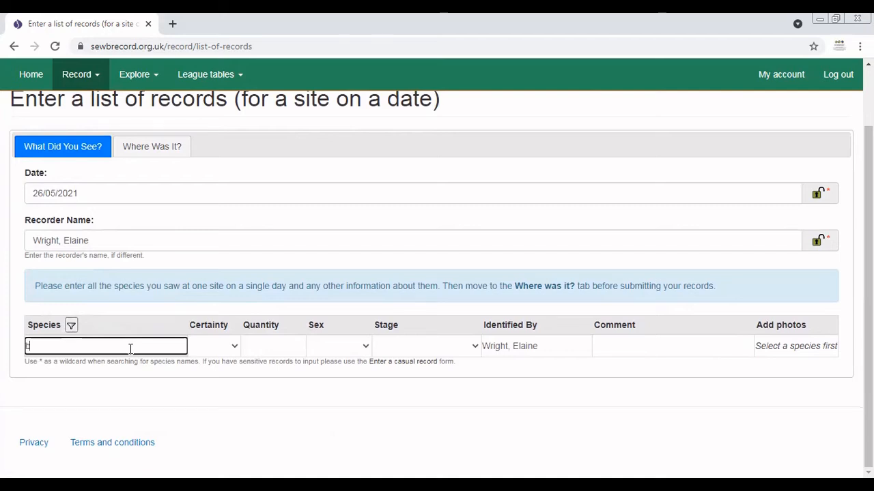
type("ac")
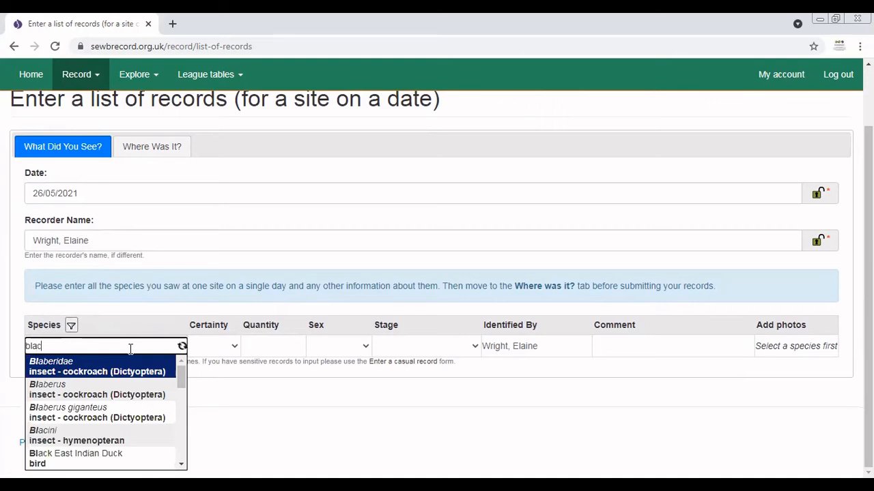
type("kbi")
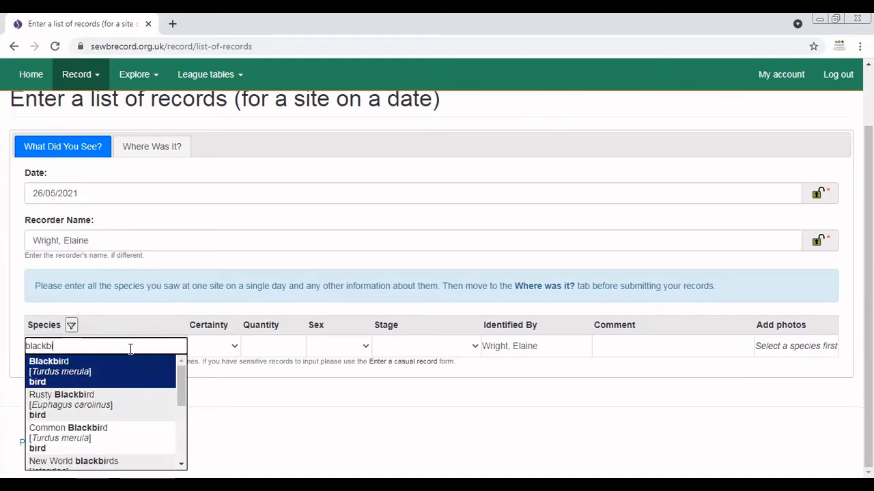
left_click(79, 370)
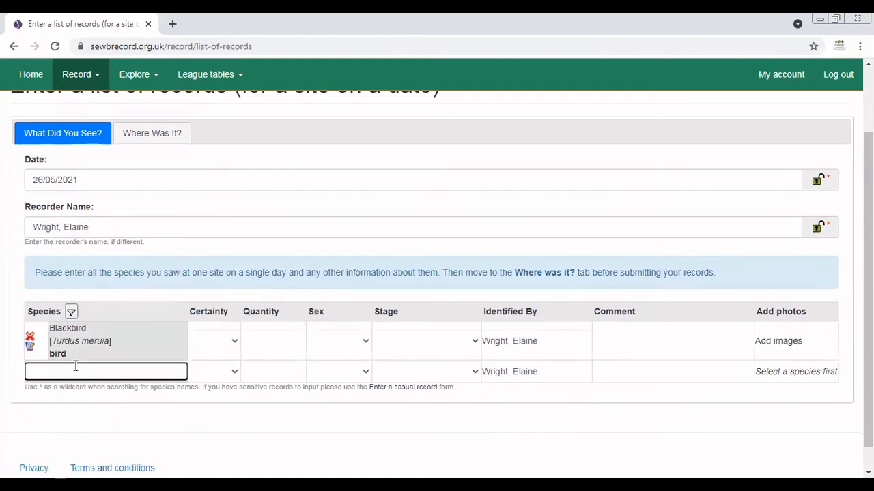
type("siskin")
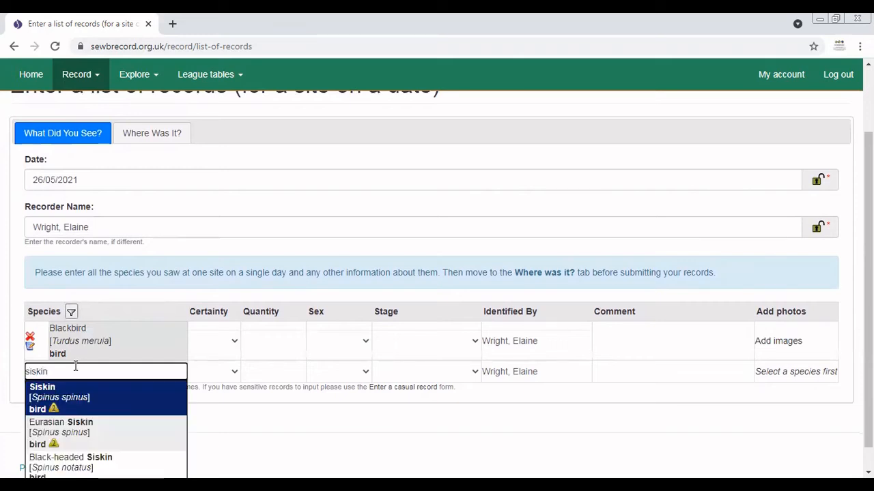
left_click(69, 403)
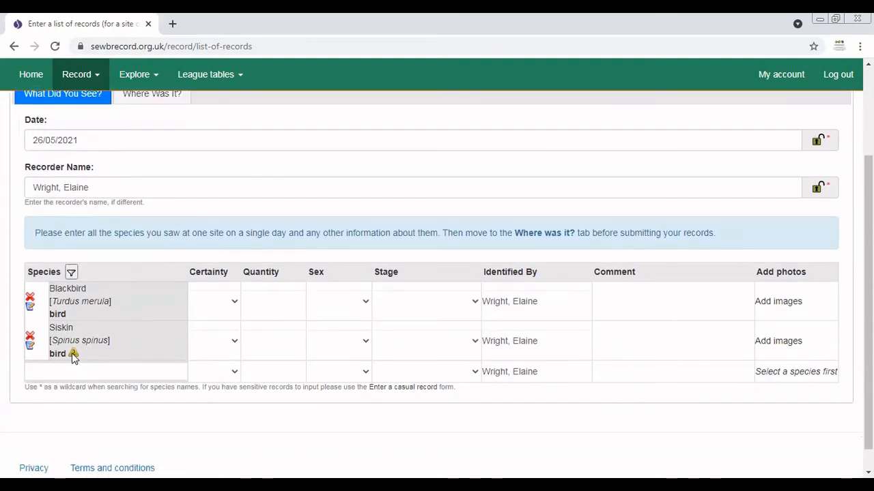
mouse_move(73, 356)
mouse_move(73, 355)
Add the moth Dark Dagger (Acronicta tridens) to the species list, check its identification difficulty note and remove its row.
left_click(73, 372)
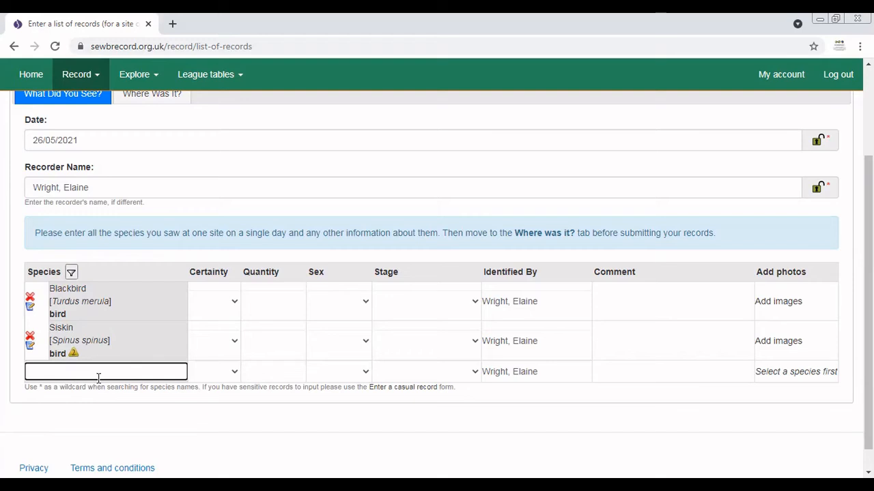
type("dark dagger")
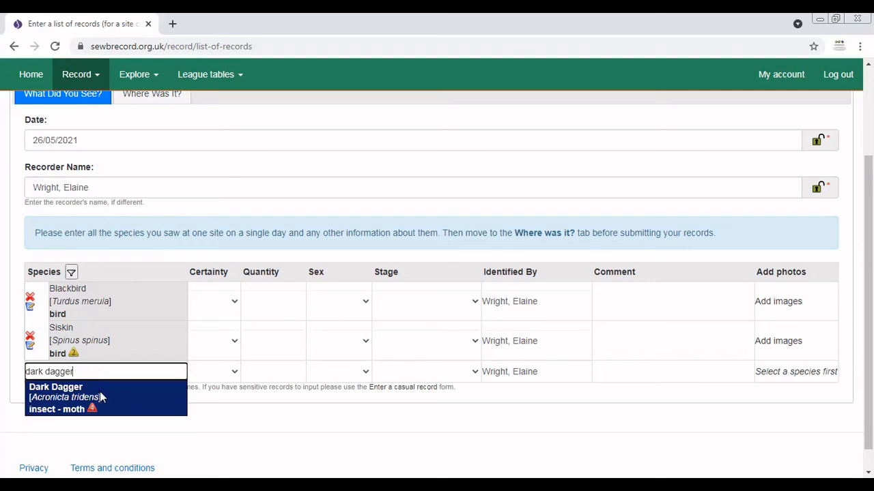
left_click(100, 397)
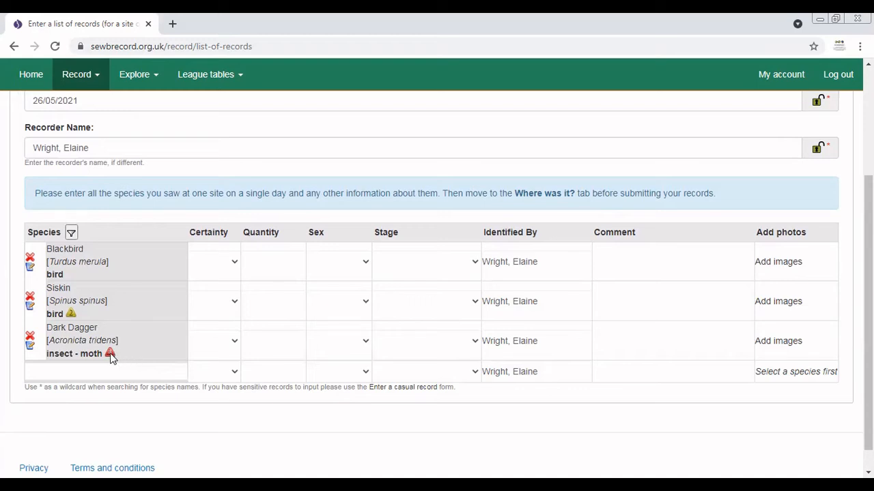
mouse_move(111, 357)
left_click(30, 338)
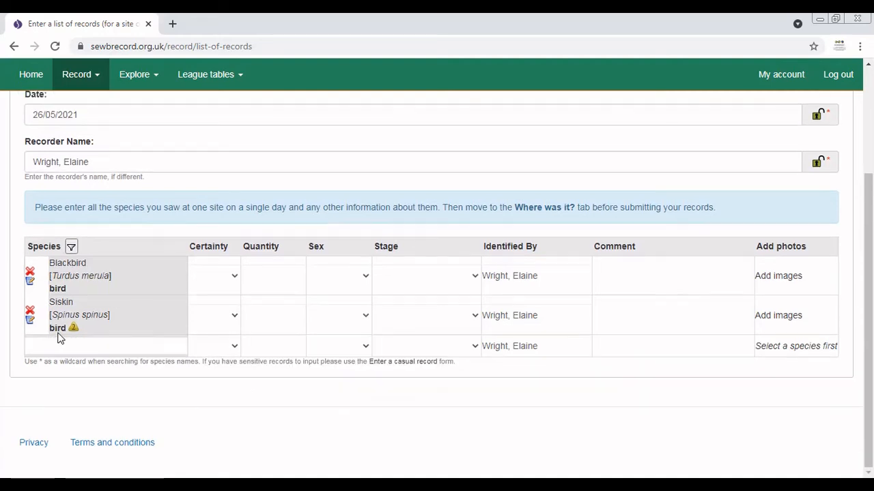
Add the bird House Sparrow (Passer domesticus) as the third species in the list.
left_click(89, 343)
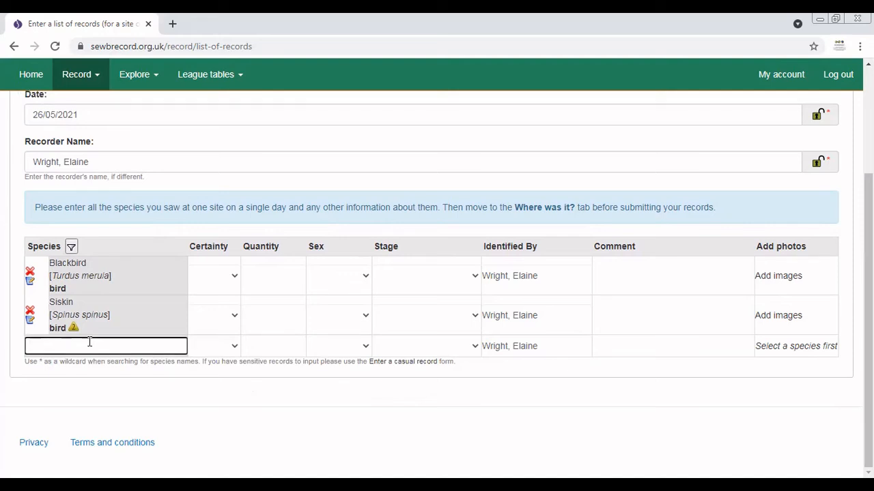
type("house sparrow")
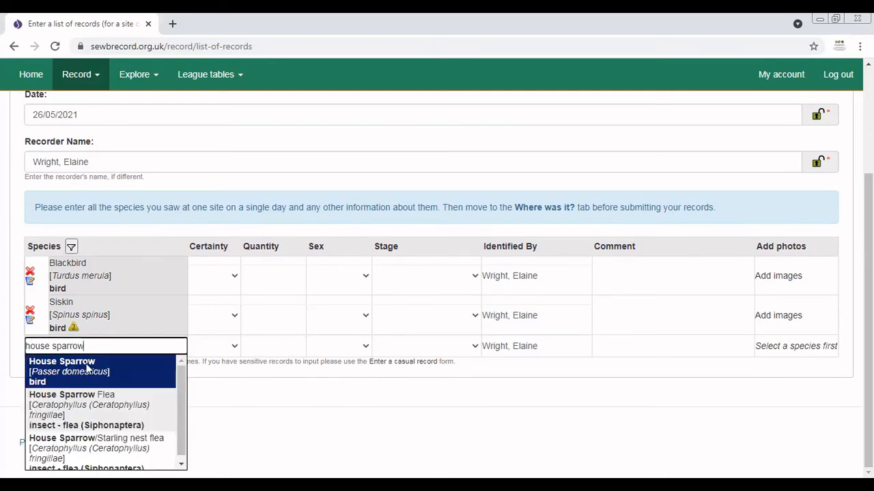
left_click(87, 368)
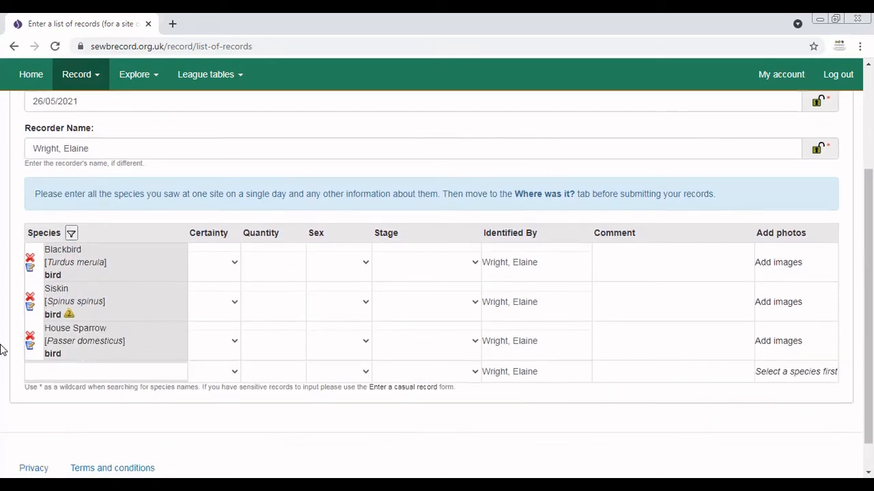
Search the species names for redshank in the empty row, examine the suggestions and clear the entry.
left_click(57, 372)
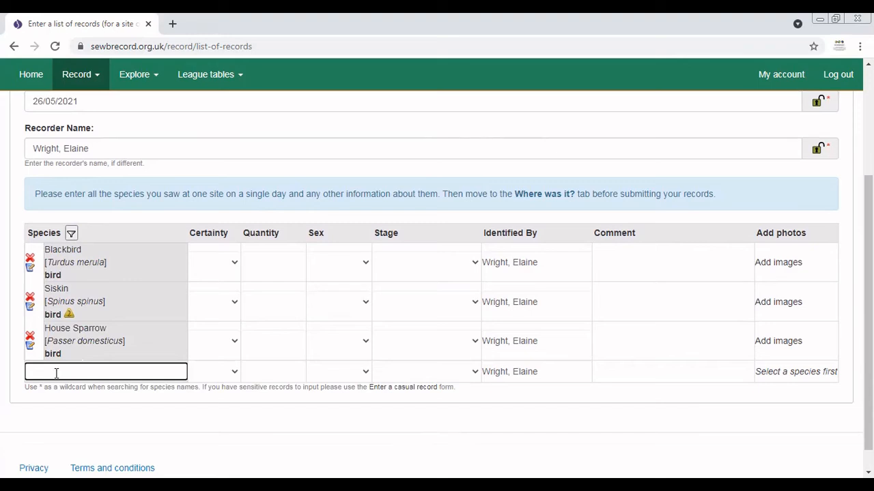
type("redhe")
type("shank")
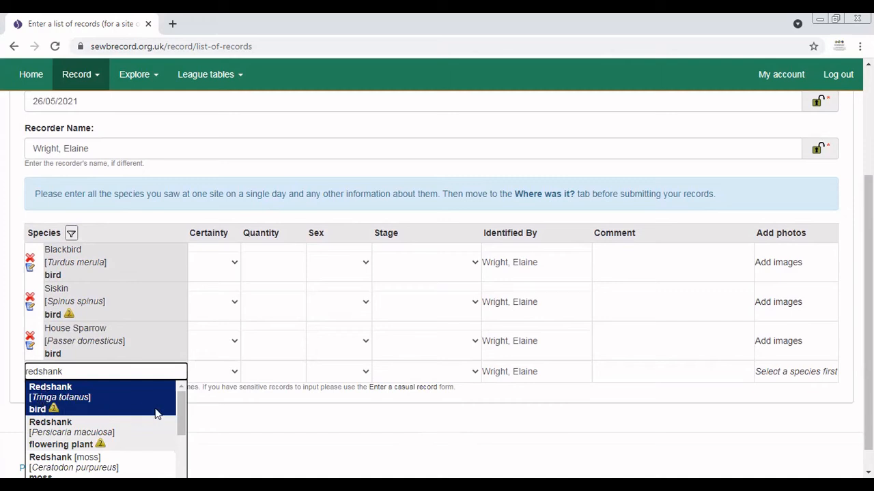
mouse_move(181, 414)
left_mouse_down()
mouse_move(183, 474)
mouse_move(178, 412)
left_mouse_up()
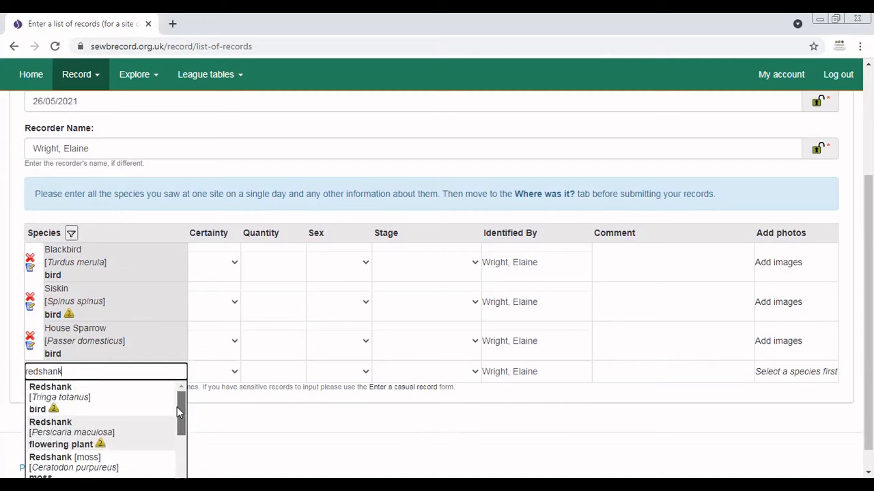
left_click_drag(74, 371, 16, 375)
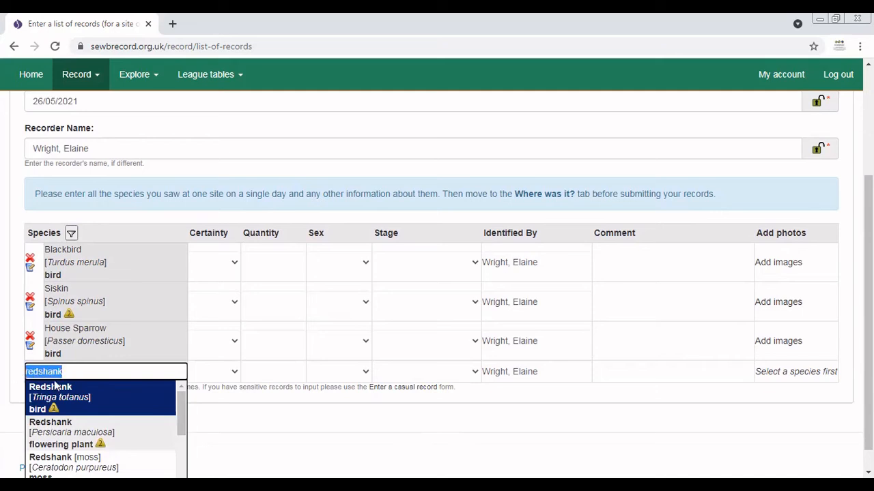
key("BackSpace")
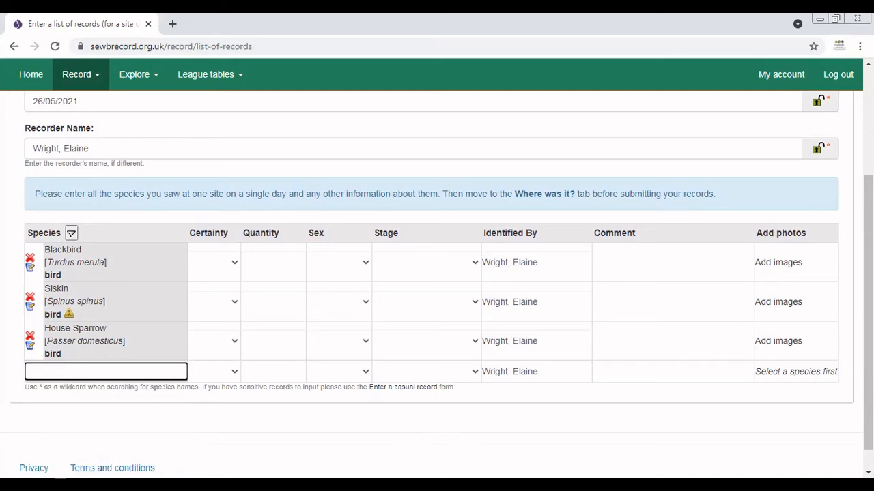
left_click(134, 427)
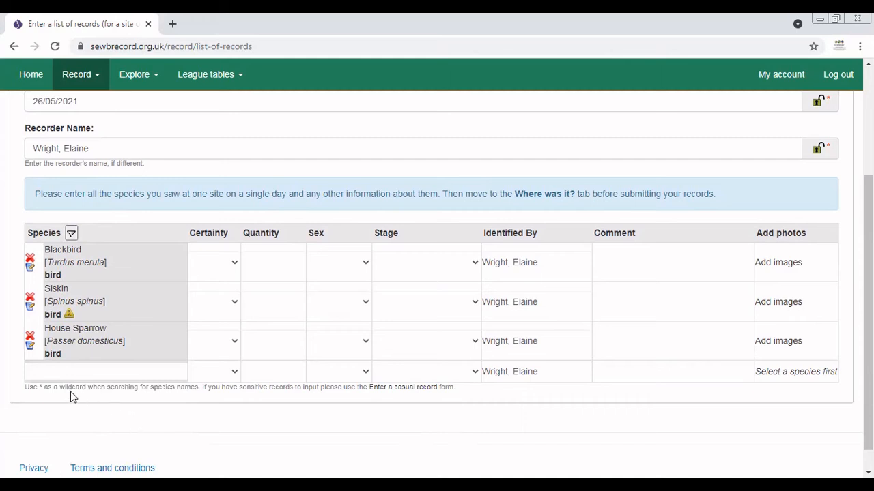
scroll(11, 369, "up", 3)
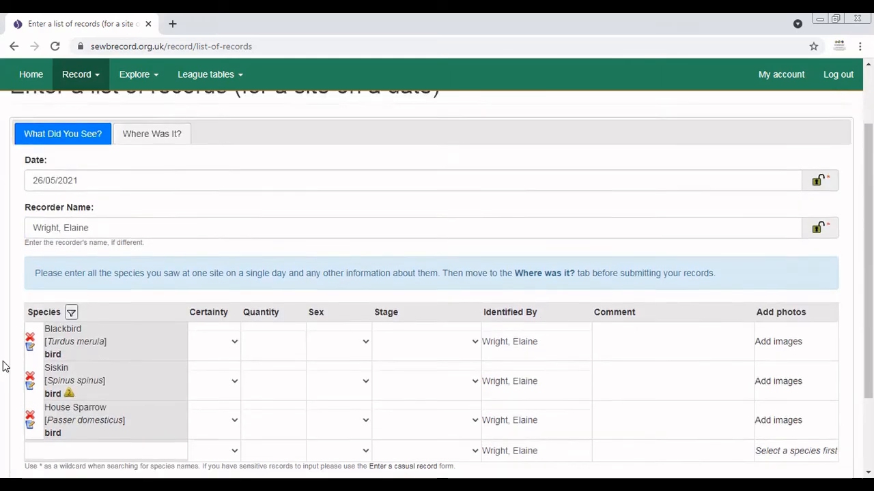
scroll(157, 332, "down", 1)
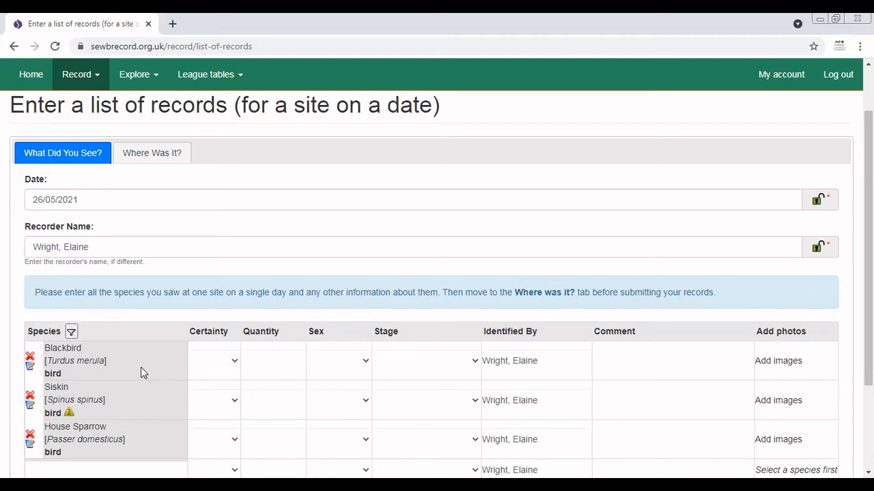
left_click(244, 361)
left_click(236, 362)
left_click(646, 363)
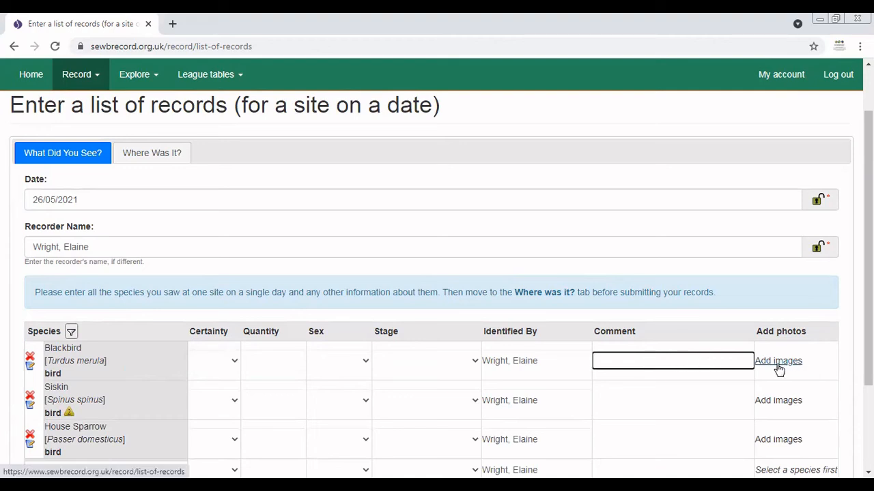
left_click(2, 318)
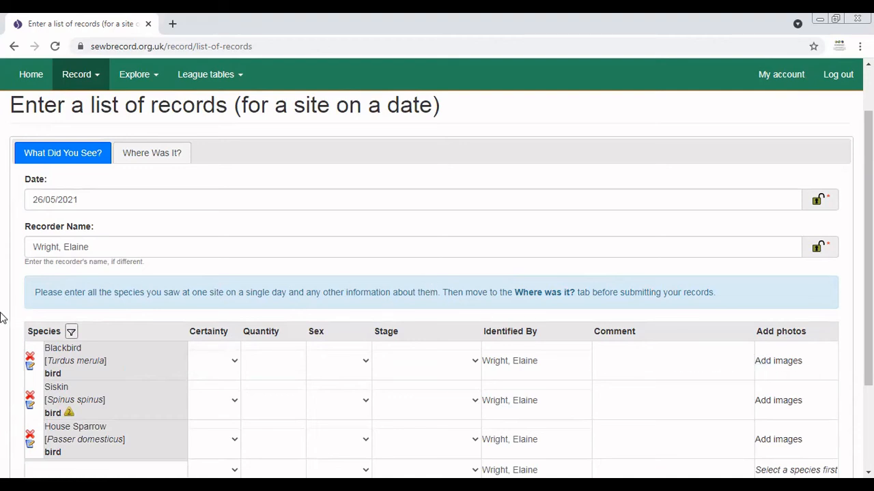
Choose the saved site "Tylchawen Crescent" from the location suggestions as the location for the species list.
left_click(144, 162)
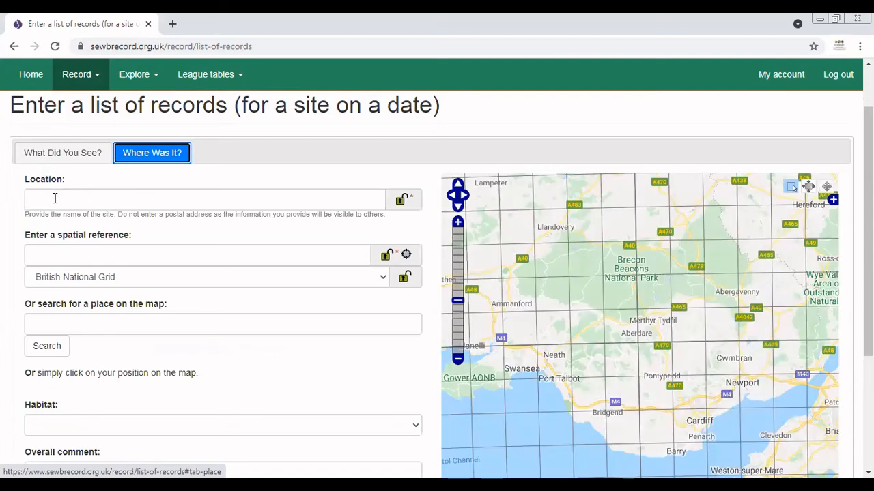
left_click(55, 198)
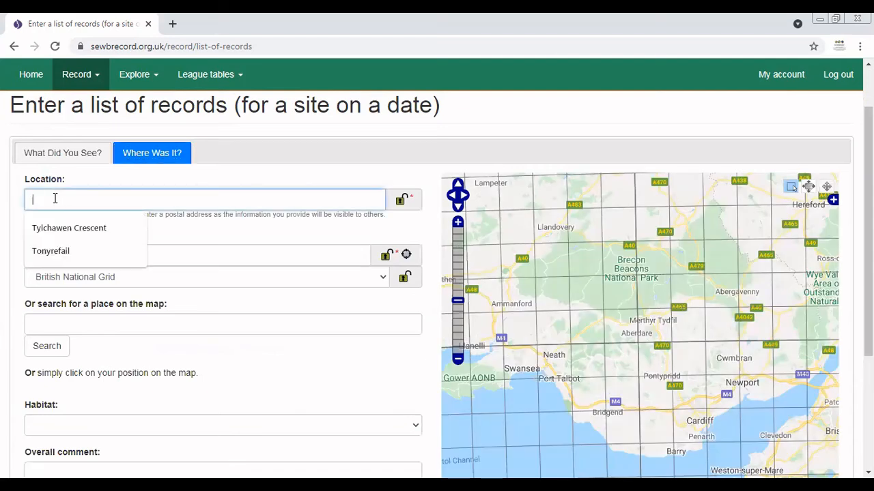
left_click(90, 231)
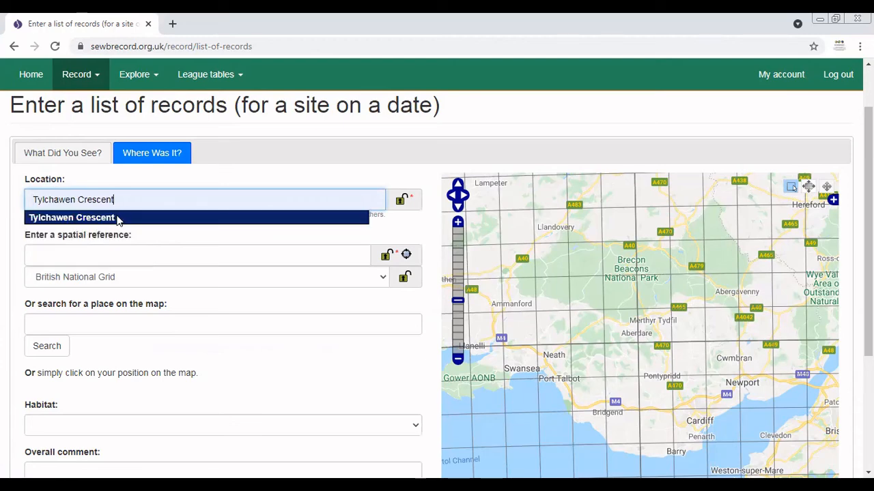
left_click(112, 218)
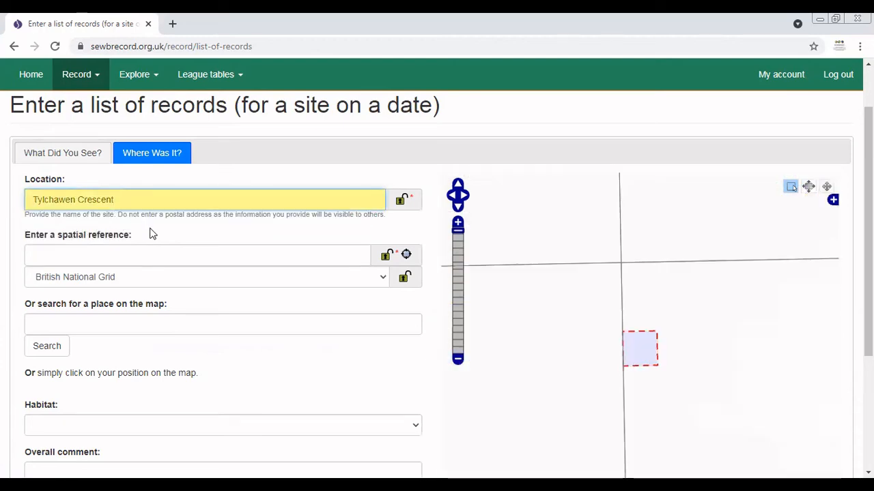
Select the highlighted 10 m square ST01008697 on the map as the spatial reference and submit the list of records.
left_click(639, 355)
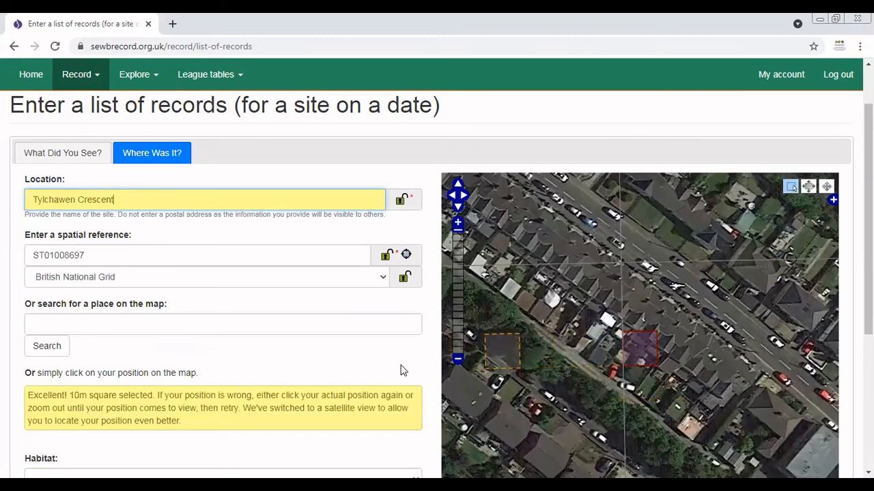
scroll(302, 363, "down", 1)
scroll(253, 361, "down", 1)
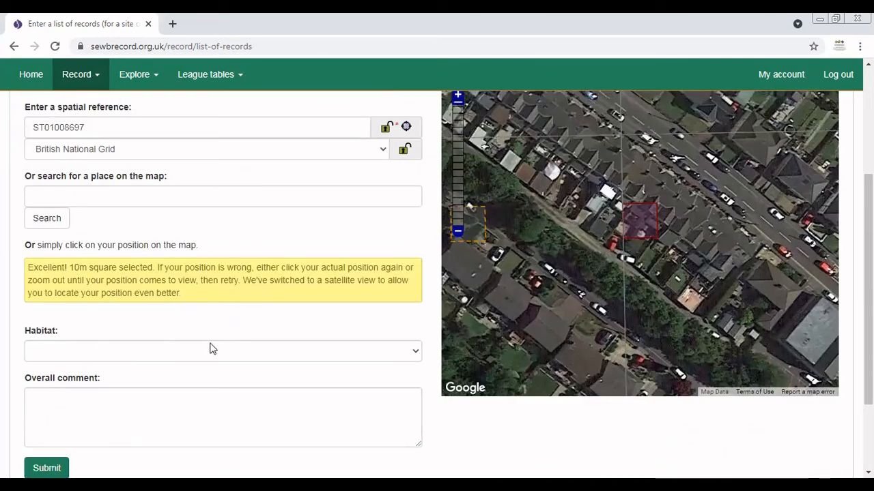
scroll(211, 348, "down", 2)
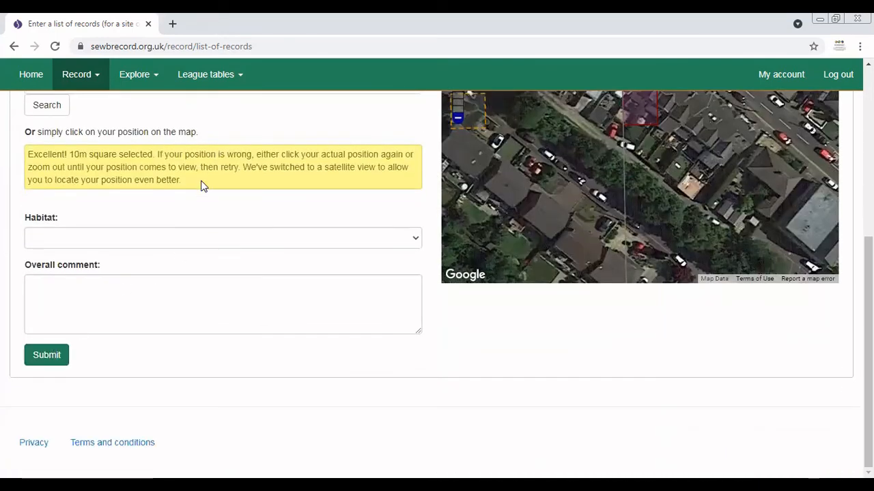
scroll(201, 203, "up", 3)
scroll(201, 250, "down", 3)
left_click(53, 362)
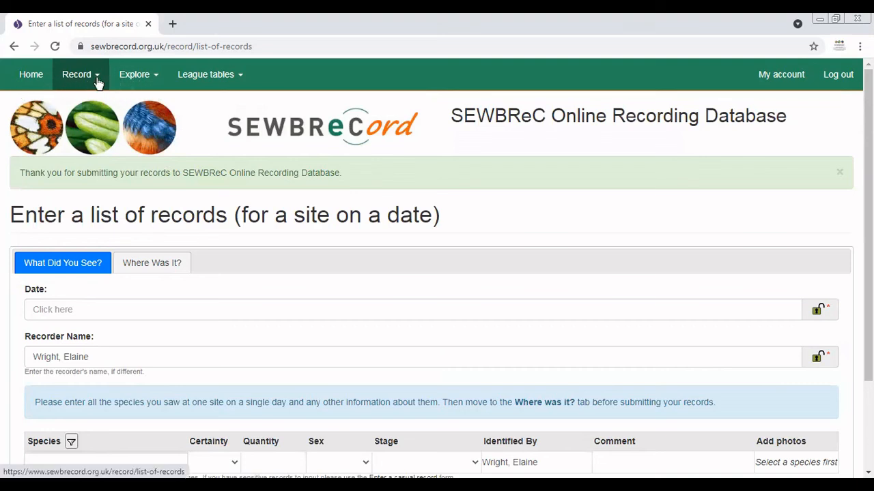
Open the full view of one's own records, leaving the entry form, and examine the newest entries in the records table.
left_click(154, 76)
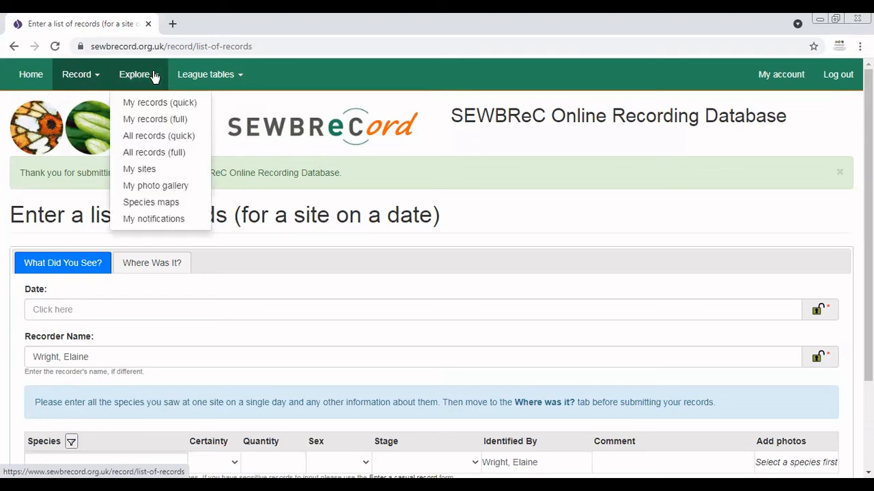
left_click(149, 123)
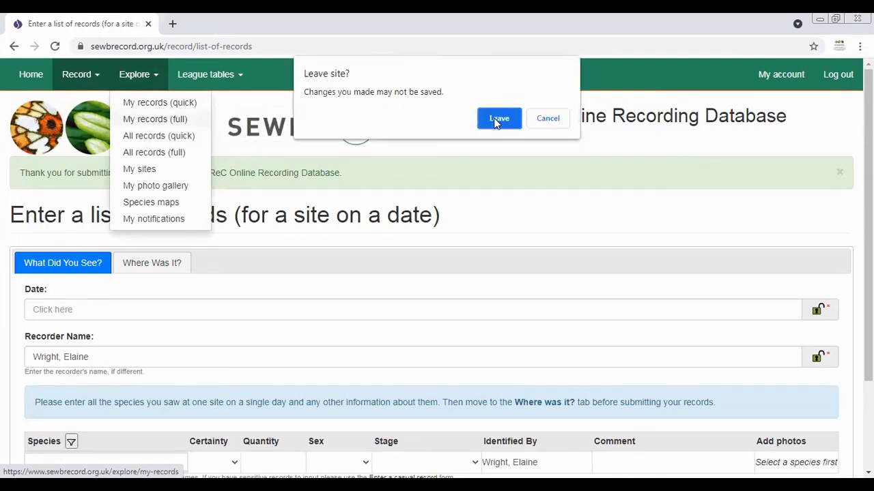
left_click(497, 120)
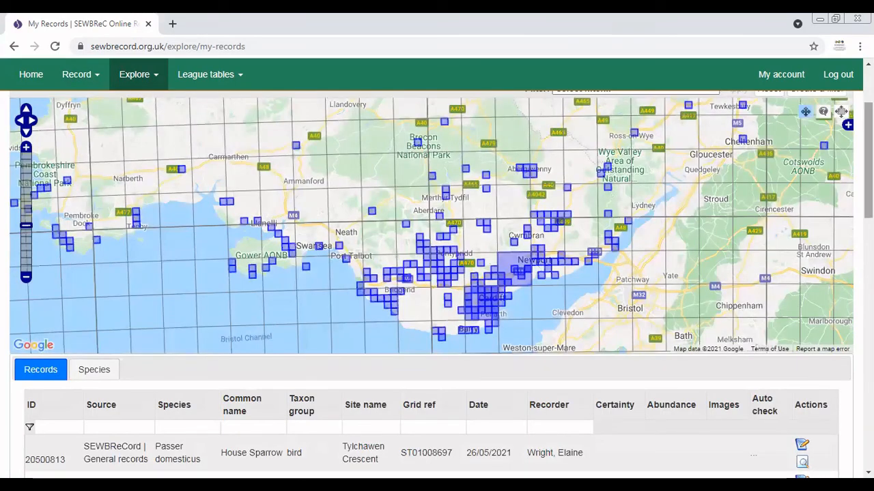
left_click_drag(868, 160, 868, 228)
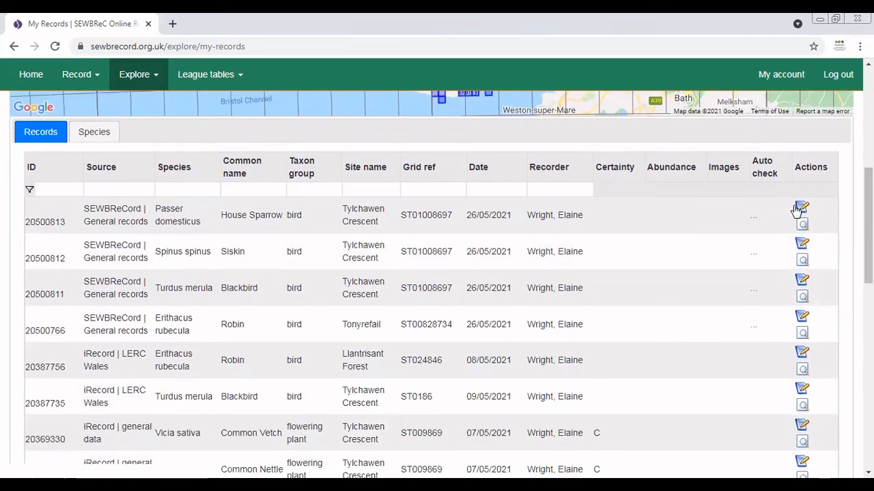